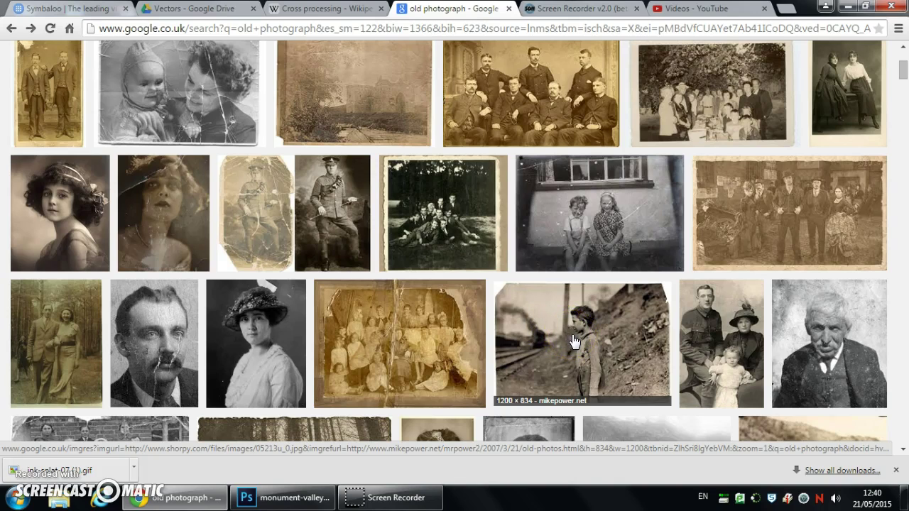
Browse the 'old photograph' image results, then return to the Monument Valley photo in Photoshop.
scroll(665, 189, "down", 3)
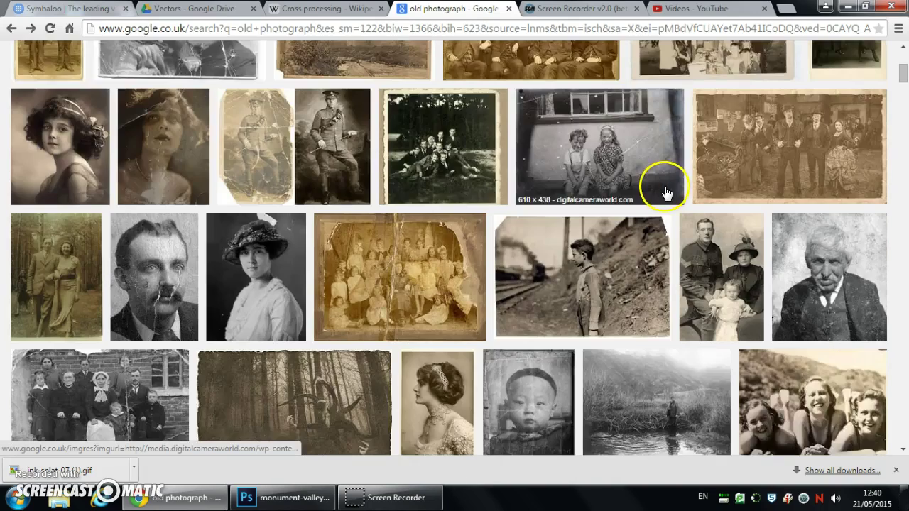
scroll(666, 196, "down", 4)
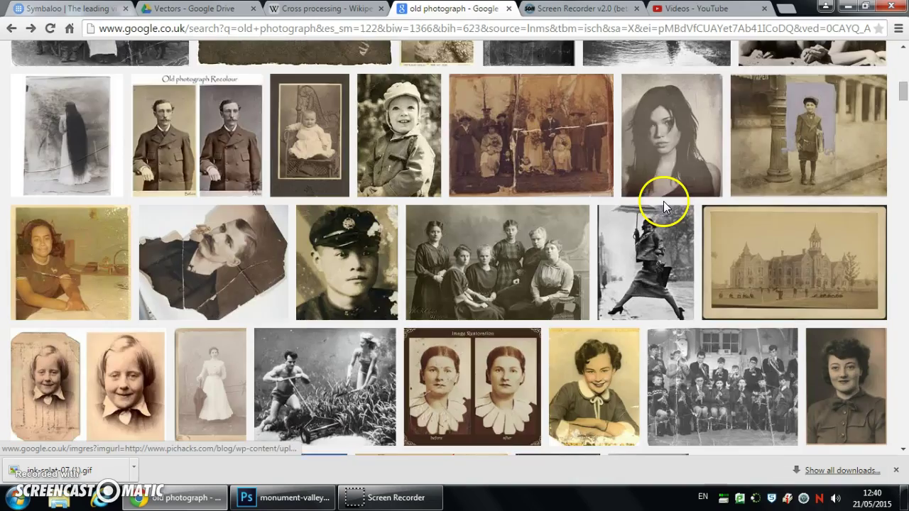
left_click(294, 496)
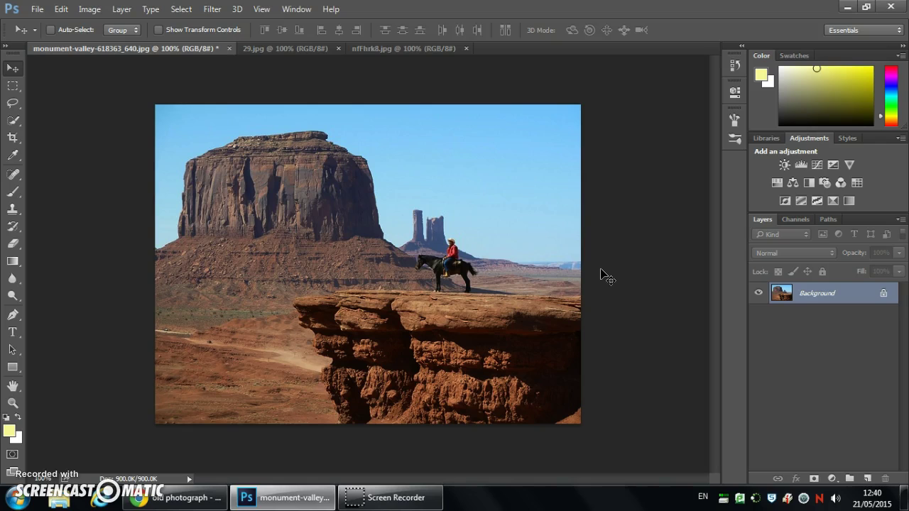
Add a Black & White adjustment and a Sepia Photo Filter at about 92% density.
left_click(809, 183)
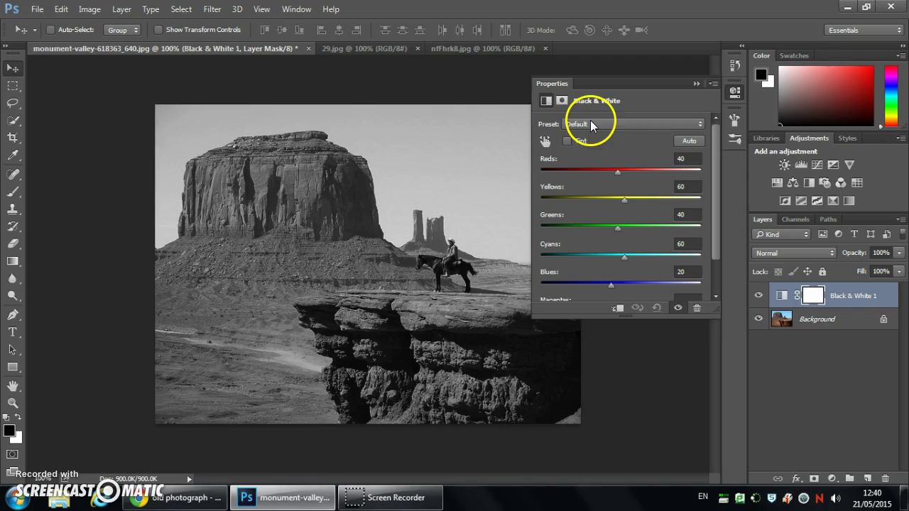
left_click(825, 184)
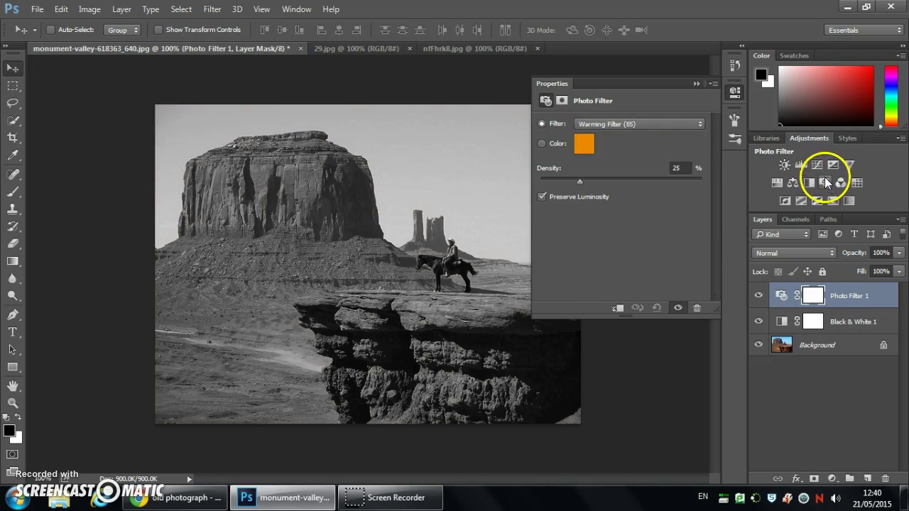
left_click(650, 124)
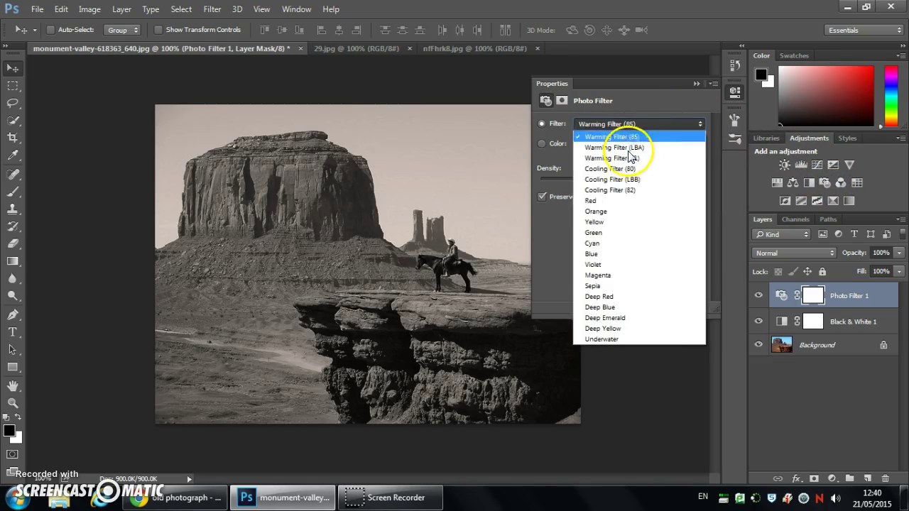
left_click(625, 282)
left_click_drag(579, 179, 644, 182)
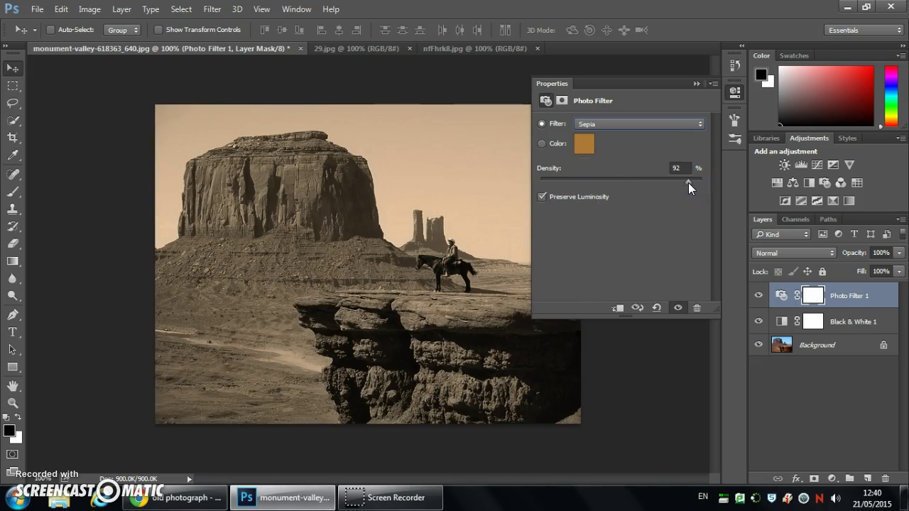
left_click(696, 84)
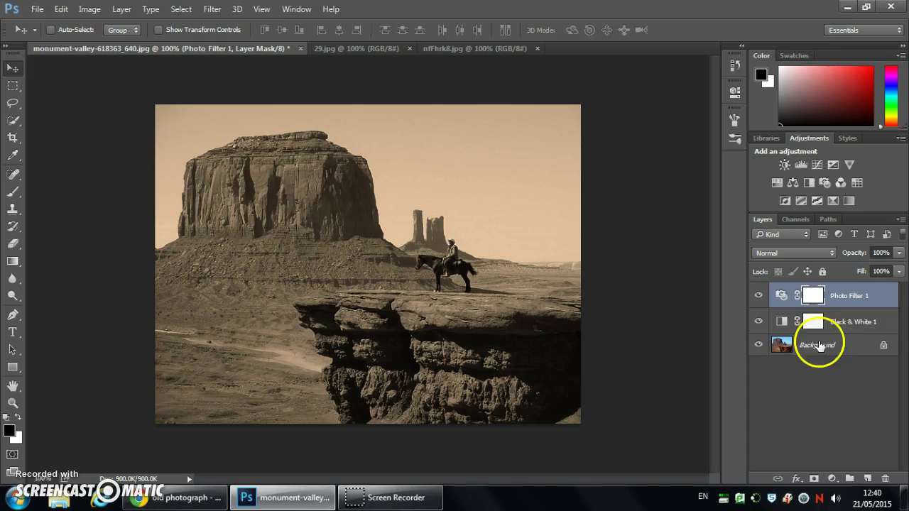
Unlock the Background as Layer 0 and add a new Layer 1 beneath it.
left_click(883, 347)
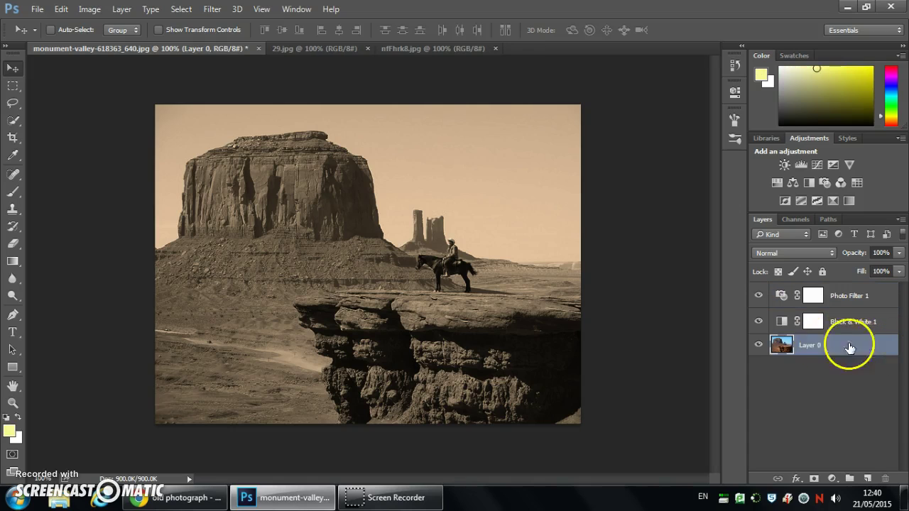
left_click(866, 481)
left_click_drag(826, 347, 831, 379)
Fill Layer 1 with tan colour c7aa89 sampled from the sepia image.
left_click(61, 9)
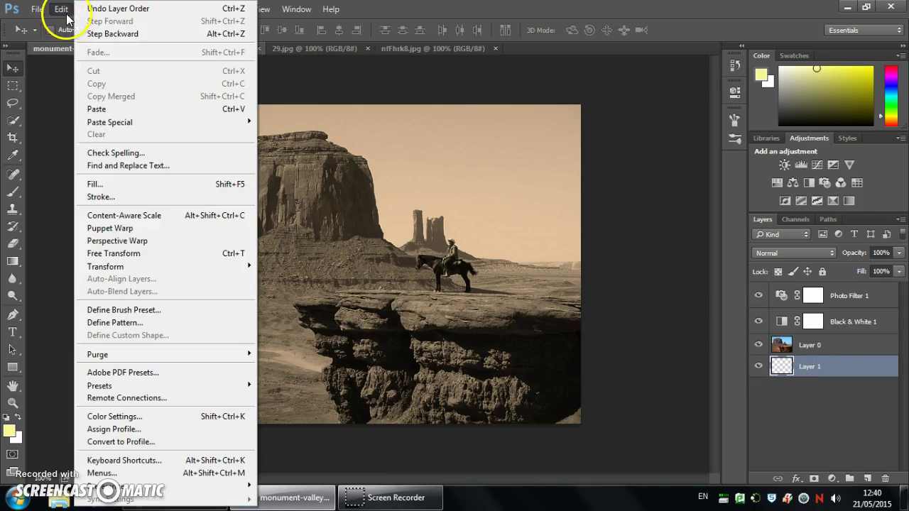
left_click(96, 183)
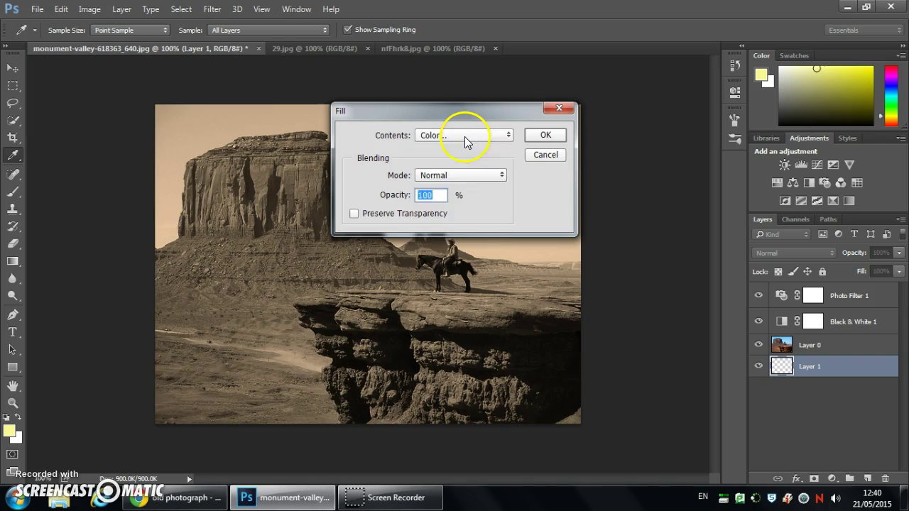
left_click(467, 142)
left_click(458, 170)
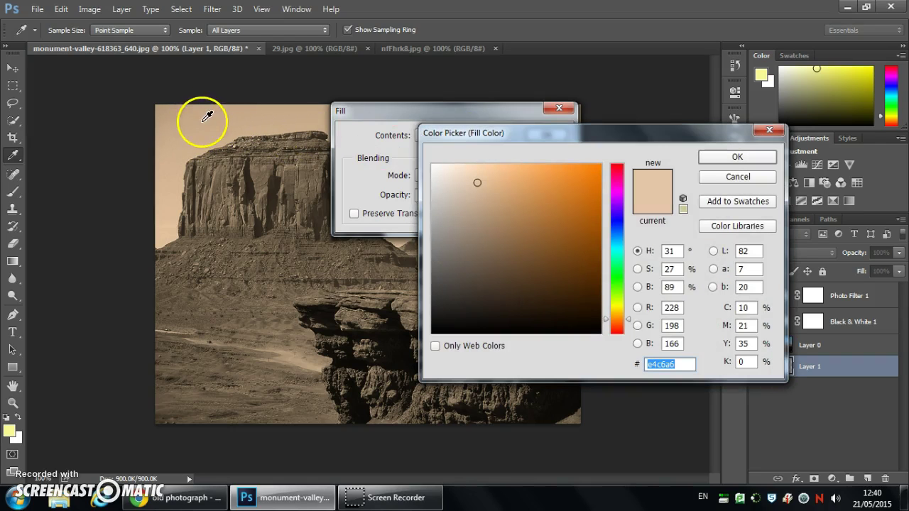
left_click(208, 116)
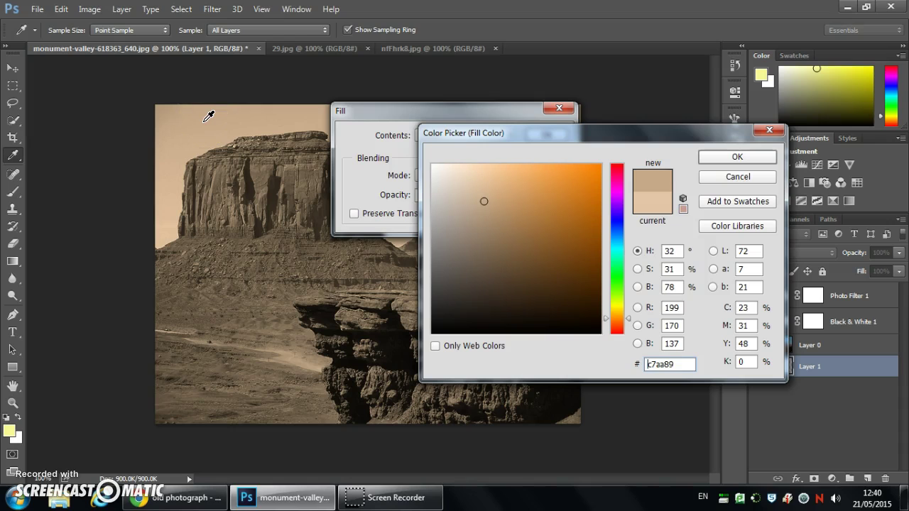
left_click(709, 160)
left_click(544, 135)
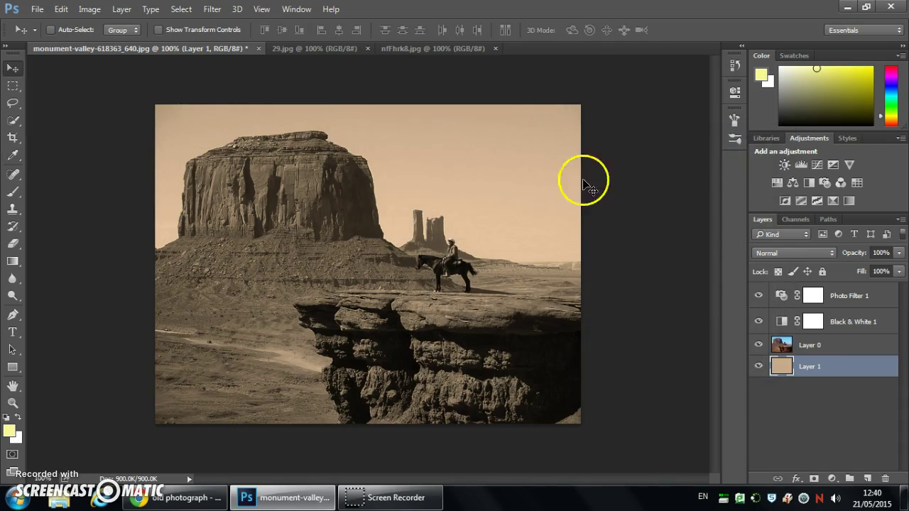
Scale Layer 0 down to about 96% so the tan border shows around it.
left_click(842, 346)
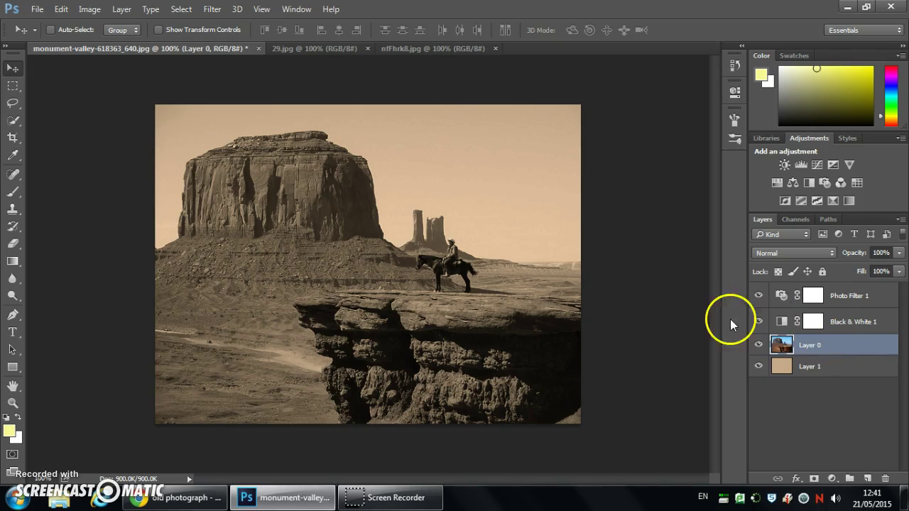
left_click(61, 8)
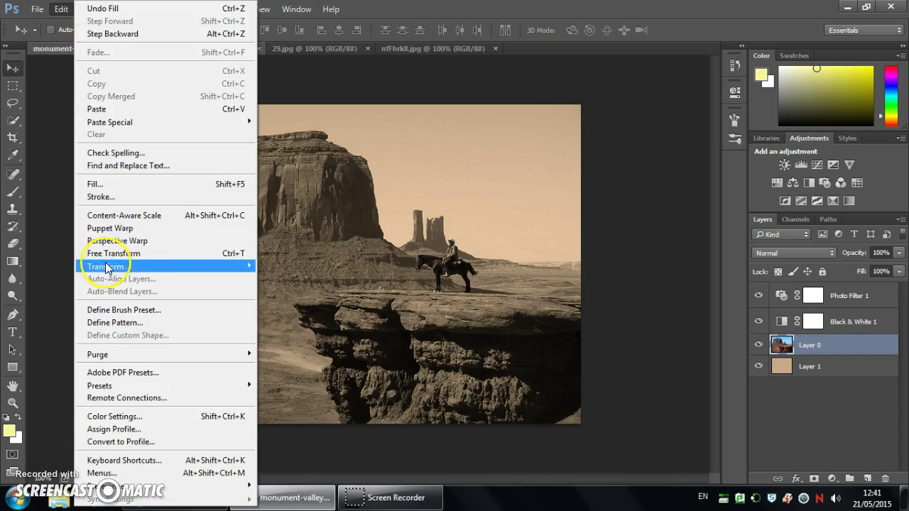
mouse_move(114, 266)
left_click(285, 285)
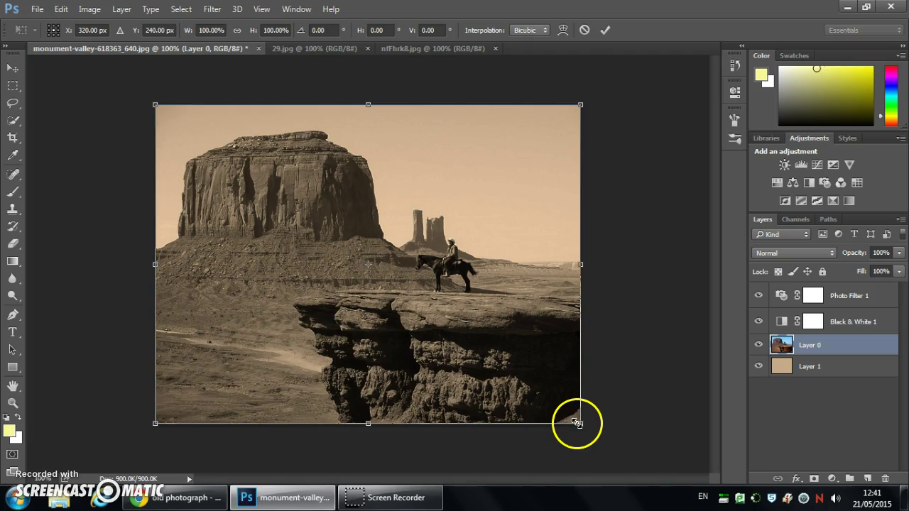
mouse_move(580, 424)
left_mouse_down()
mouse_move(554, 404)
mouse_move(576, 412)
mouse_move(564, 410)
mouse_move(572, 406)
mouse_move(558, 396)
mouse_move(560, 414)
mouse_move(545, 398)
mouse_move(570, 413)
mouse_move(571, 424)
left_mouse_up()
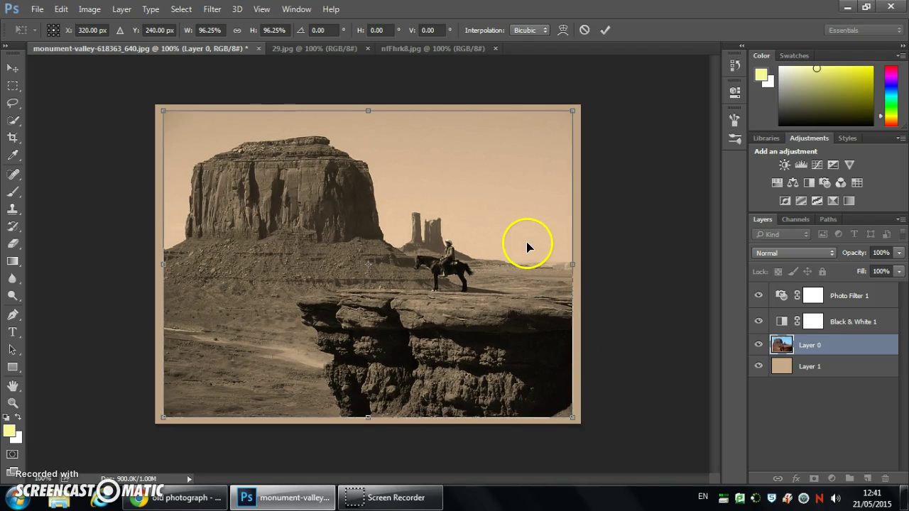
key("Return")
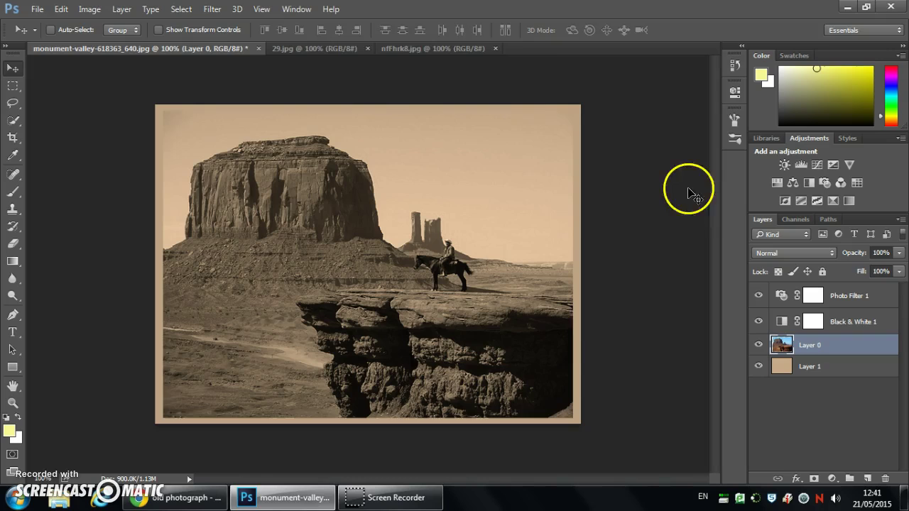
Copy the rust texture from 29.jpg into the Monument Valley document, stretched to cover the photo.
left_click(339, 47)
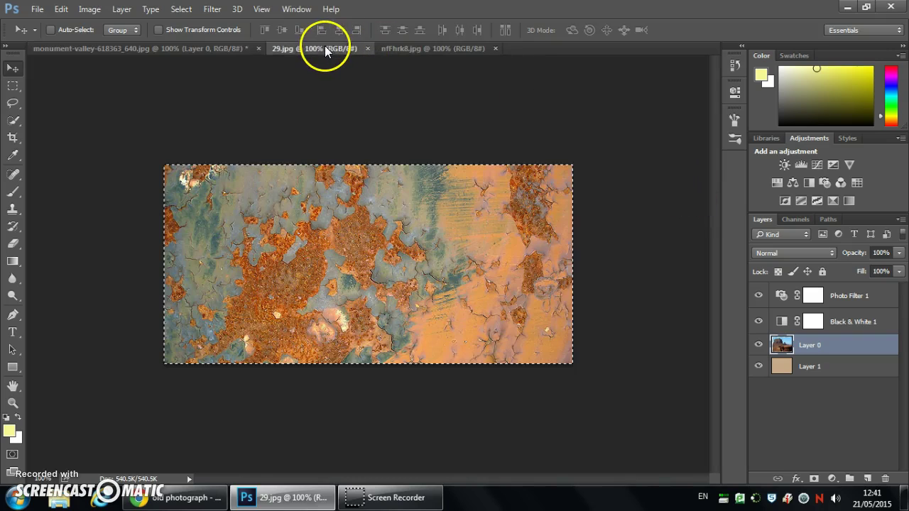
left_click(188, 12)
left_click(197, 25)
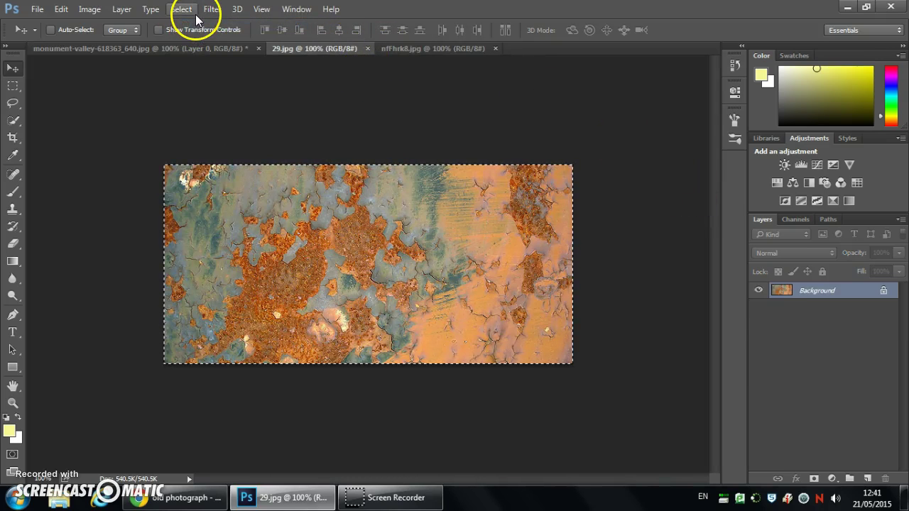
key("ctrl+c")
left_click(177, 45)
key("ctrl+v")
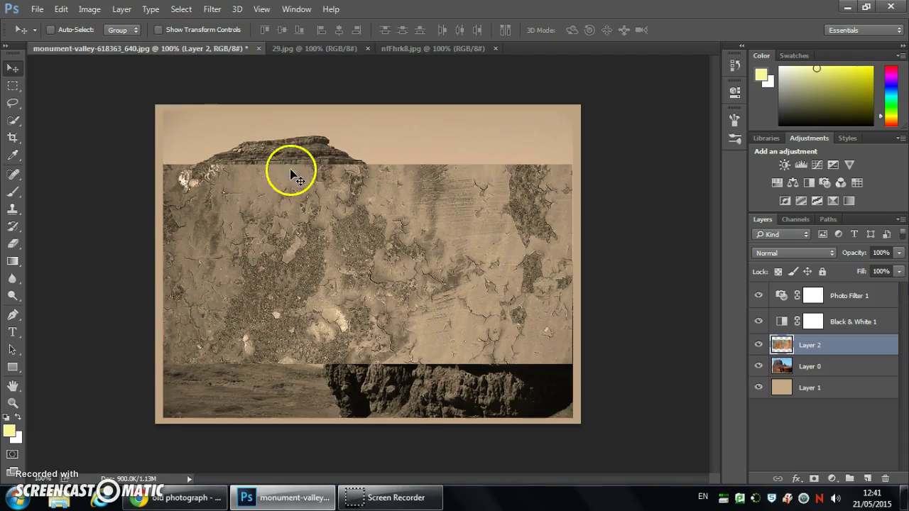
left_click_drag(243, 216, 235, 156)
key("ctrl+t")
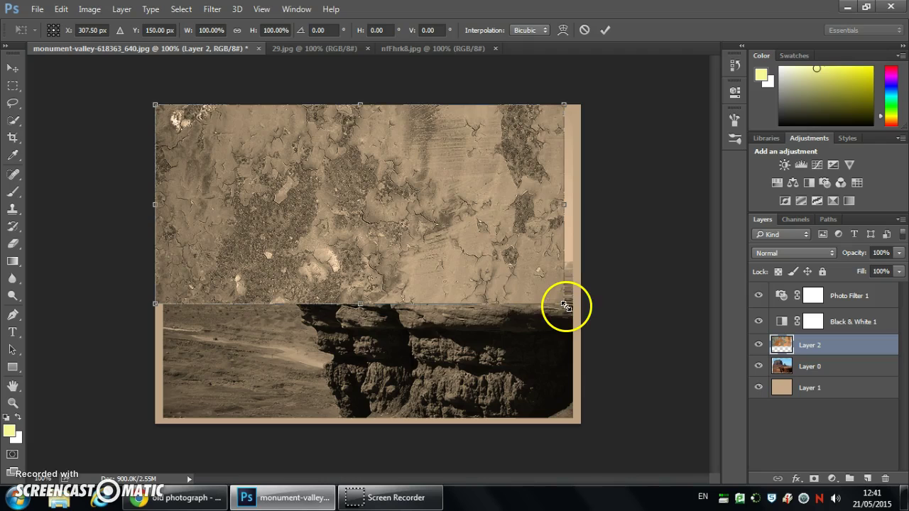
left_click_drag(563, 304, 581, 424)
key("Return")
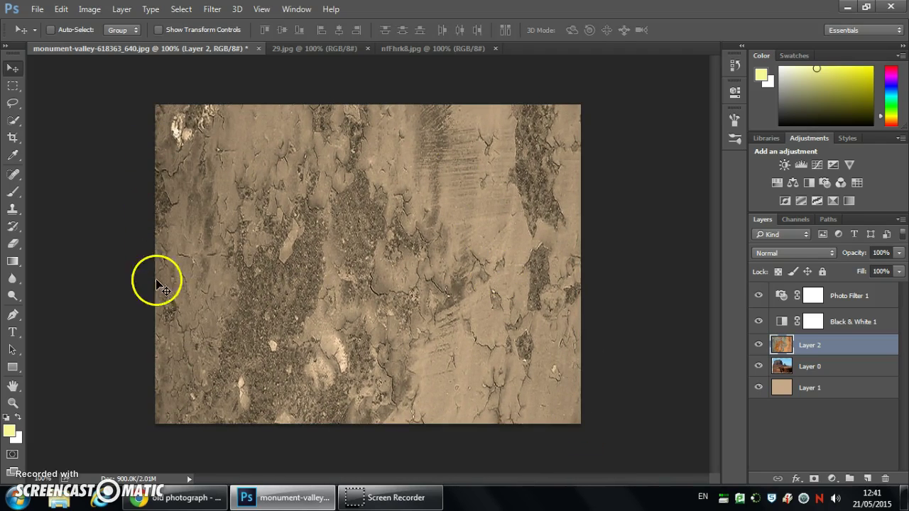
Set the cracked texture layer to Overlay, checking its opacity, and bring up nfFhrk8.jpg.
left_click(806, 253)
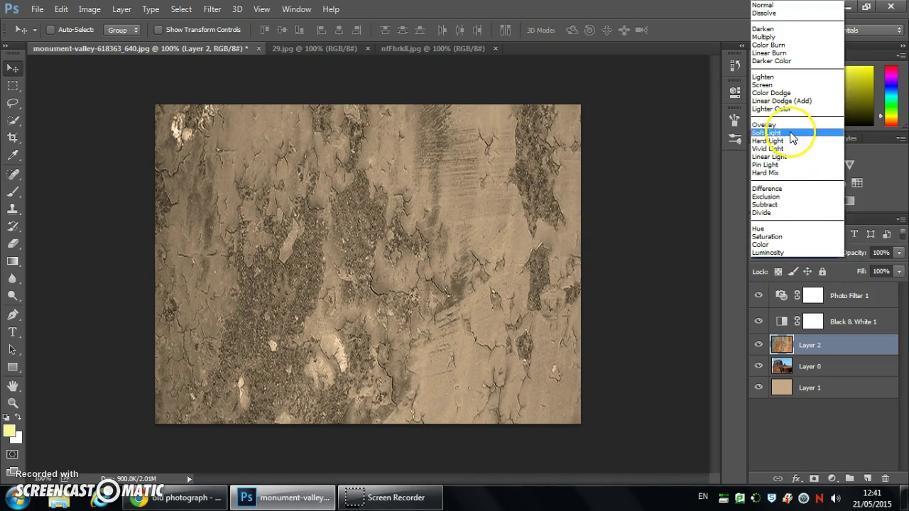
left_click(787, 124)
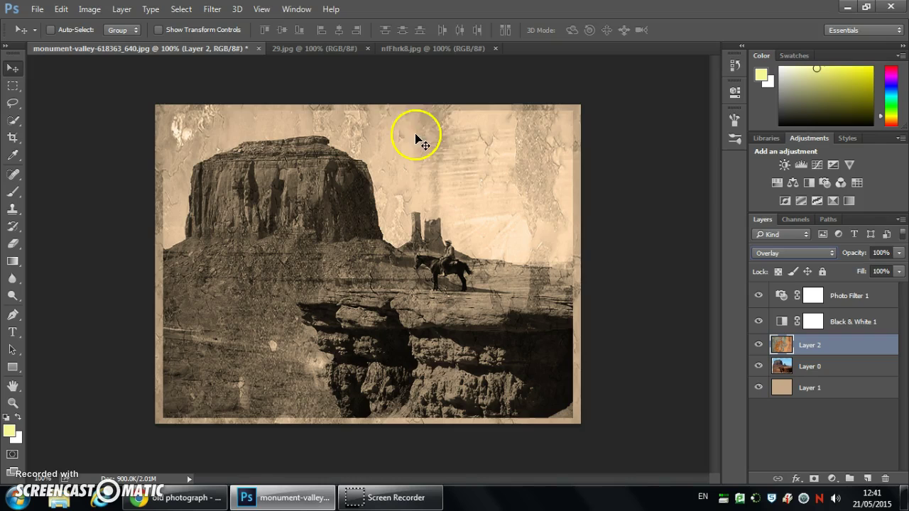
left_click(900, 253)
mouse_move(900, 270)
left_mouse_down()
mouse_move(867, 268)
mouse_move(900, 268)
left_mouse_up()
left_click(425, 49)
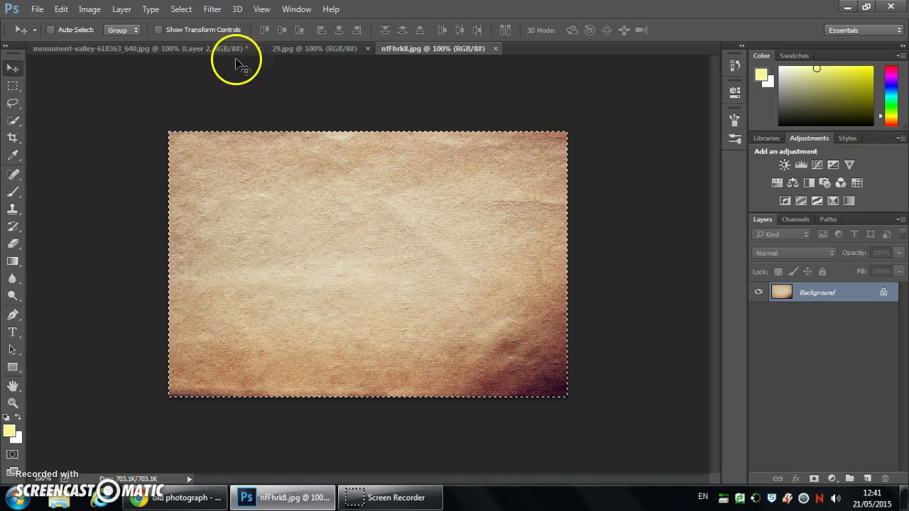
Paste the nfFhrk8.jpg paper texture as Layer 3, enlarged to cover the photo.
left_click(185, 10)
left_click(189, 24)
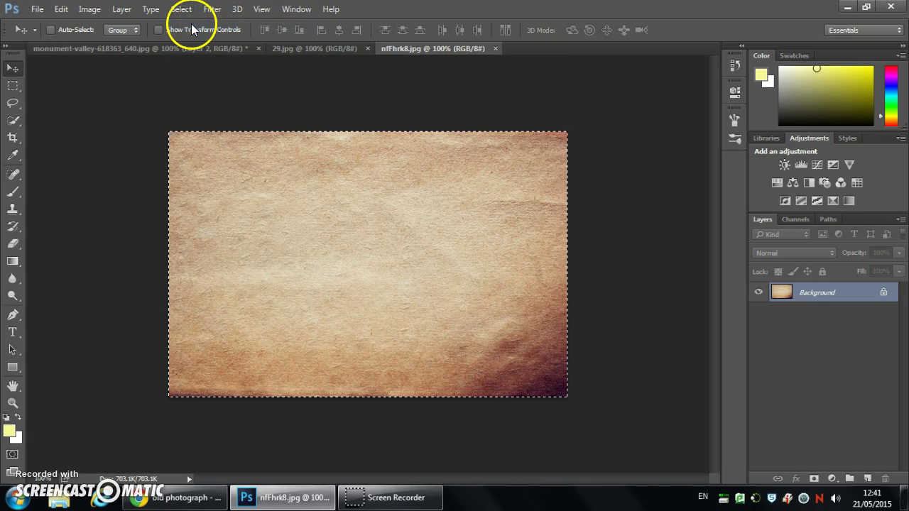
left_click(210, 47)
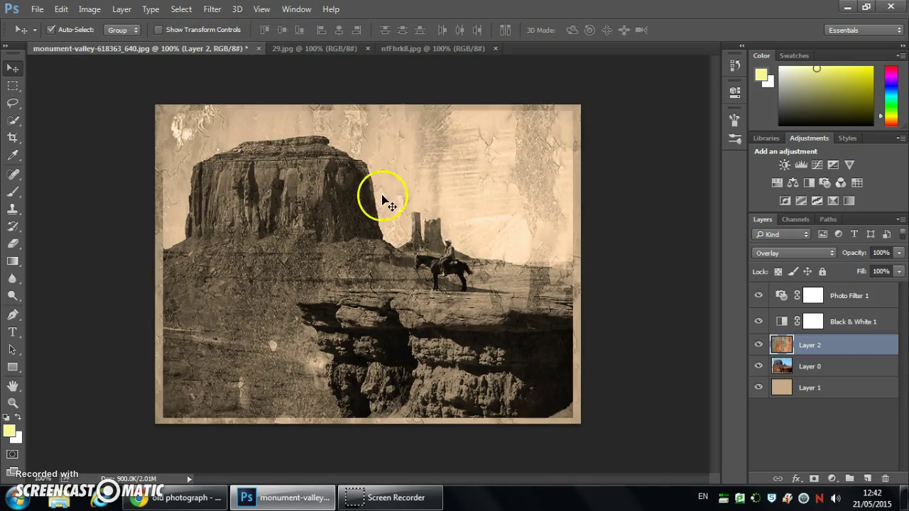
key("ctrl+v")
left_click_drag(398, 208, 381, 187)
key("ctrl+t")
left_click_drag(555, 372, 580, 421)
key("Return")
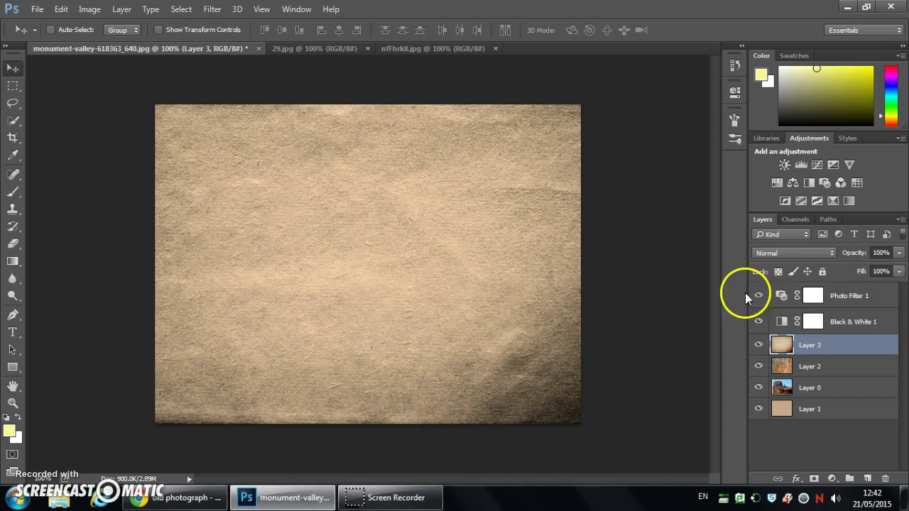
Set the paper texture layer to Overlay blend mode at 50% opacity.
left_click(833, 253)
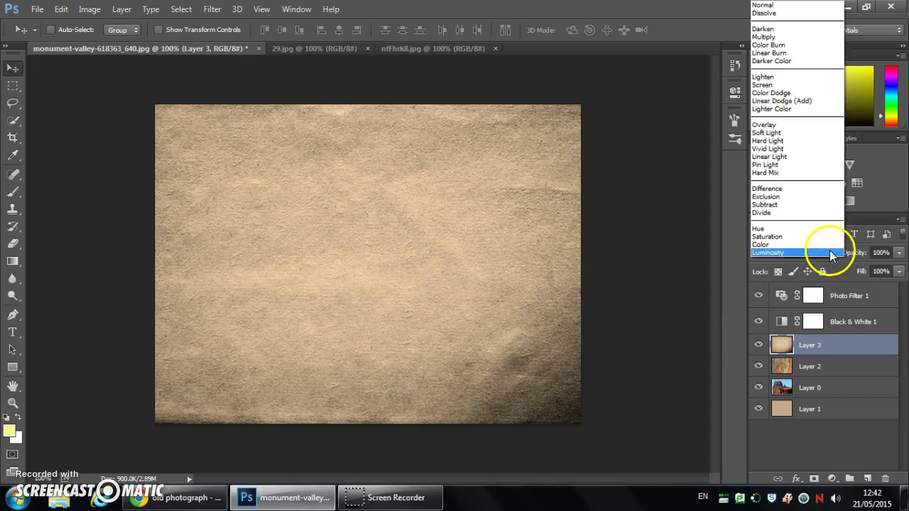
left_click(788, 122)
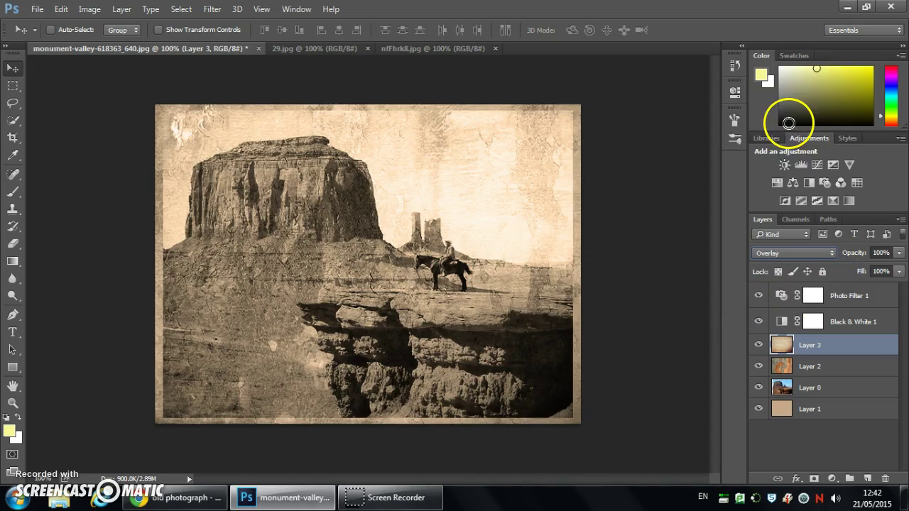
left_click(899, 252)
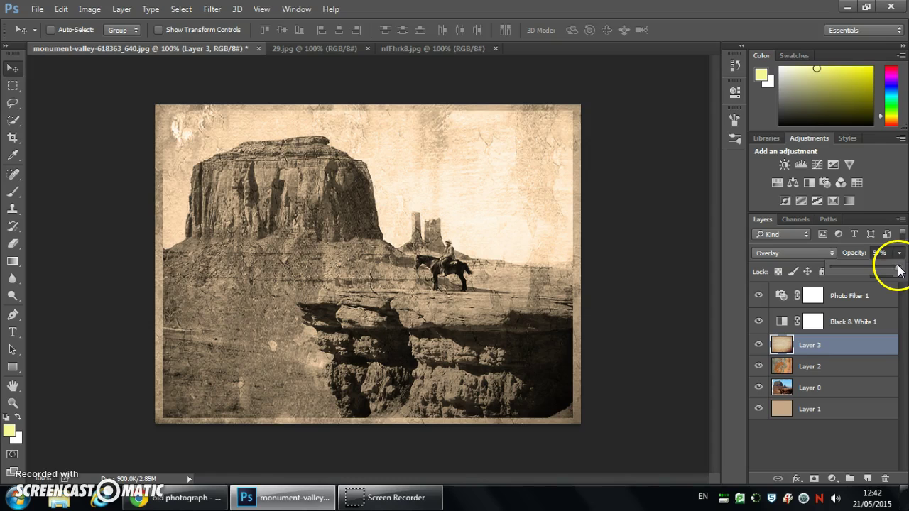
mouse_move(872, 266)
left_mouse_down()
mouse_move(851, 266)
mouse_move(867, 269)
left_mouse_up()
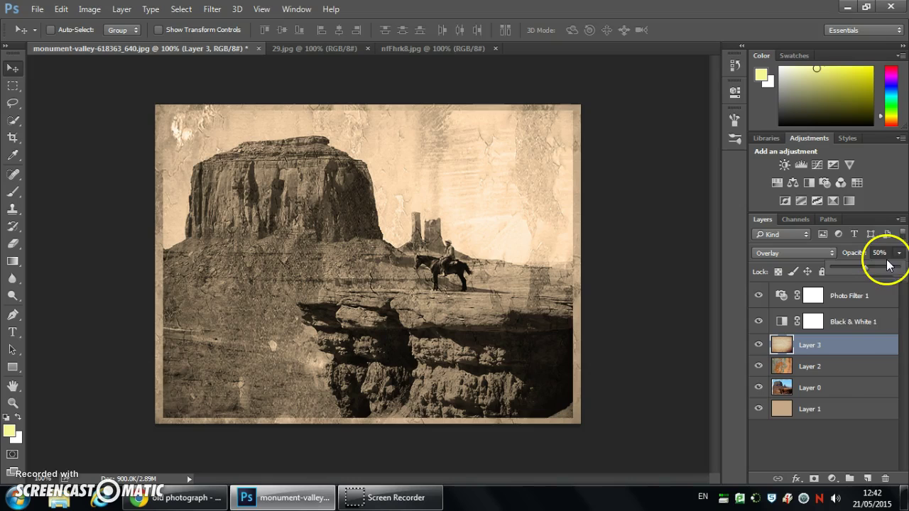
left_click(839, 436)
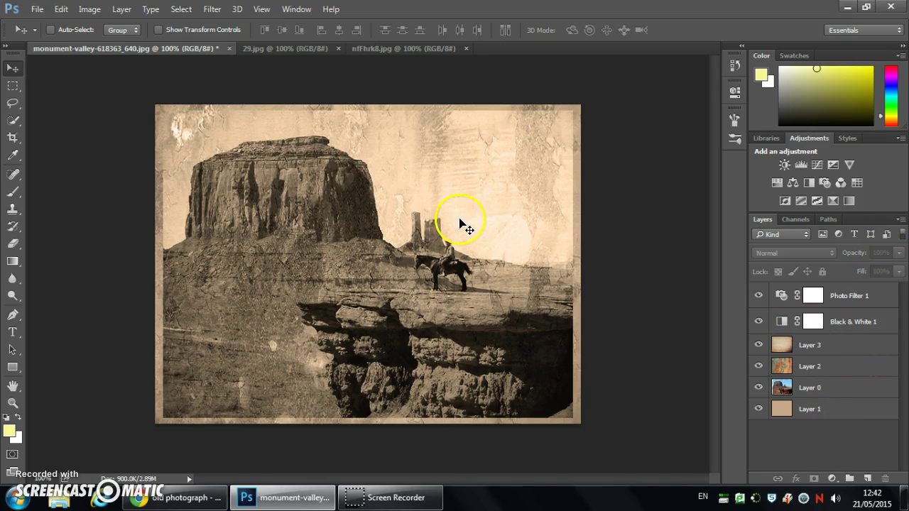
scroll(460, 225, "up", 2)
Smudge Layer 0's top-right border edge at 50% strength to blend its light and dark tones.
left_click_drag(548, 121, 152, 375)
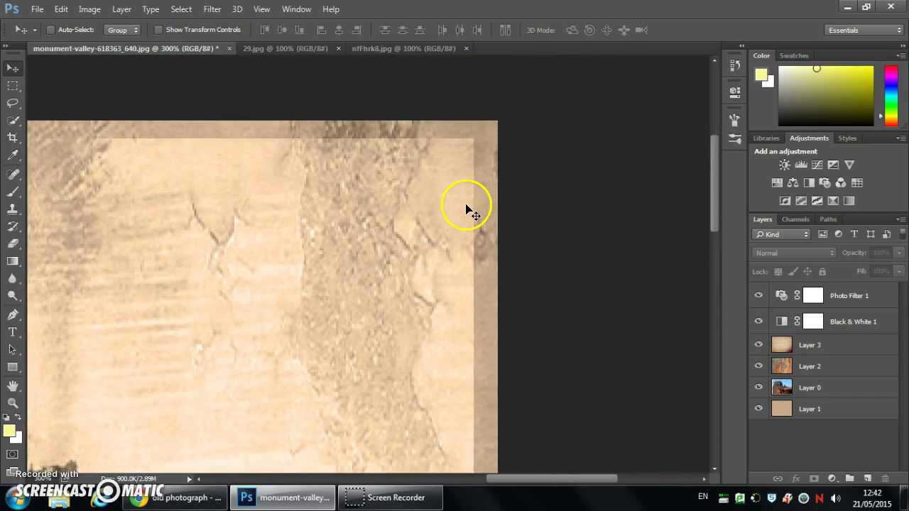
left_click(14, 278)
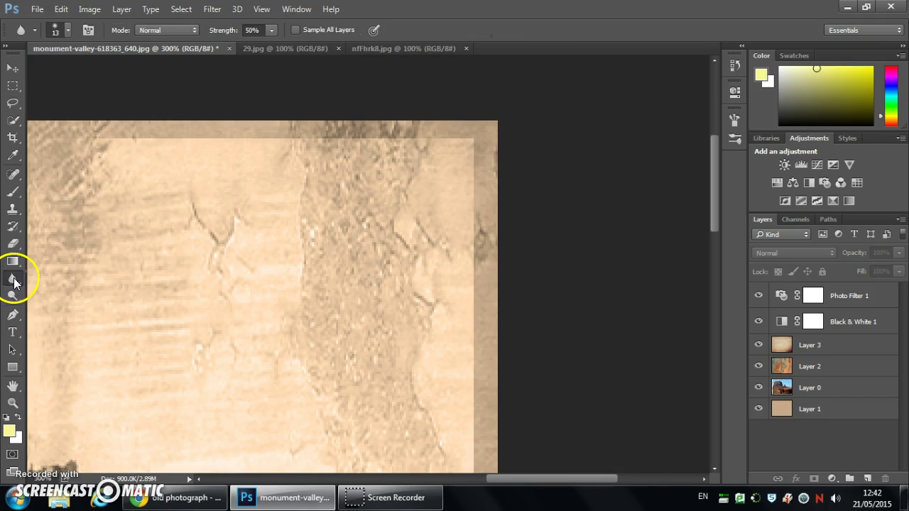
right_click(15, 283)
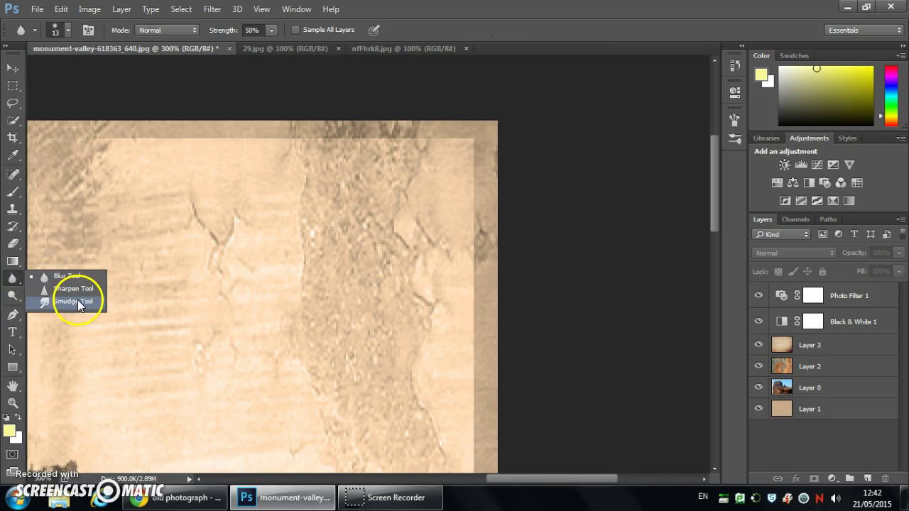
left_click(73, 302)
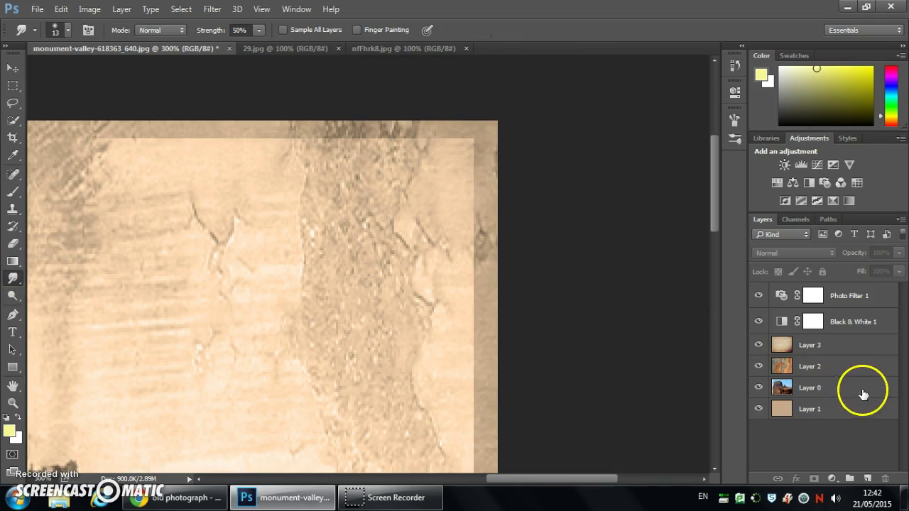
left_click(786, 387)
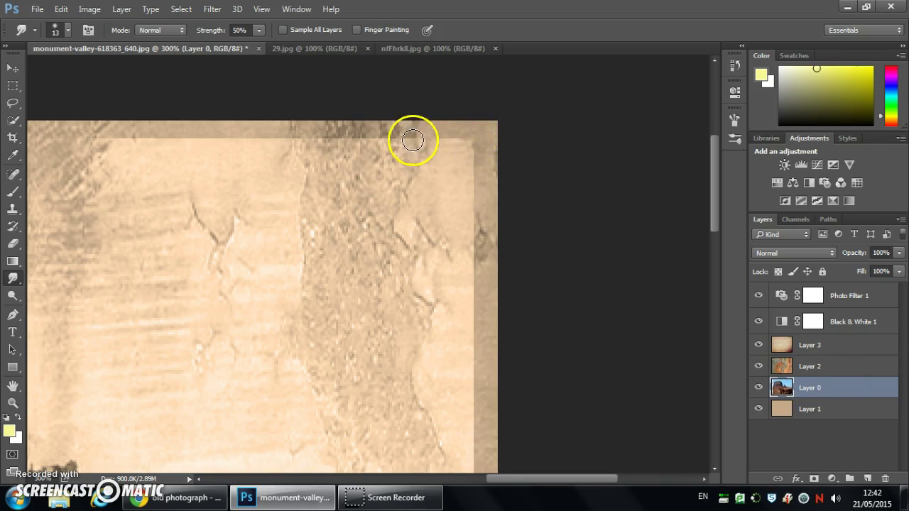
left_click_drag(469, 153, 473, 241)
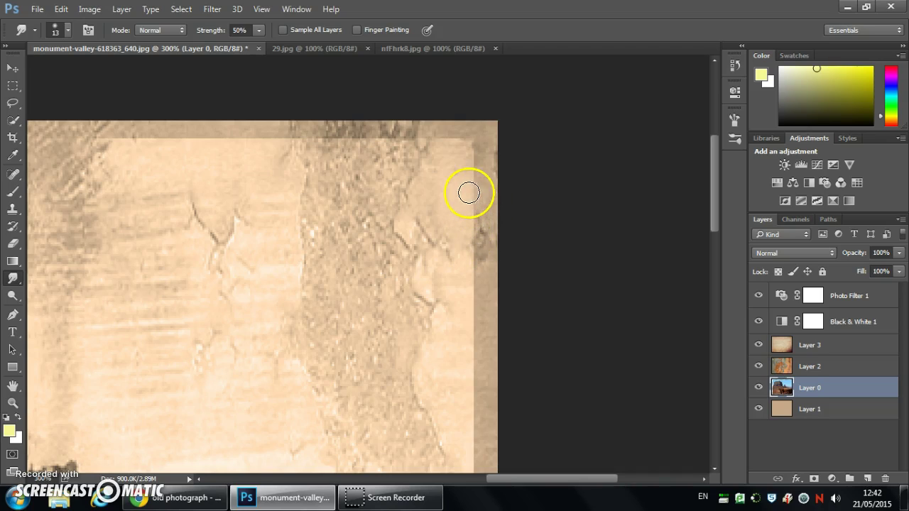
mouse_move(471, 178)
left_mouse_down()
mouse_move(442, 138)
mouse_move(392, 139)
mouse_move(437, 128)
mouse_move(488, 148)
mouse_move(464, 149)
mouse_move(456, 134)
mouse_move(402, 139)
left_mouse_up()
Blur the seams along the photo's right and top border strips.
right_click(16, 283)
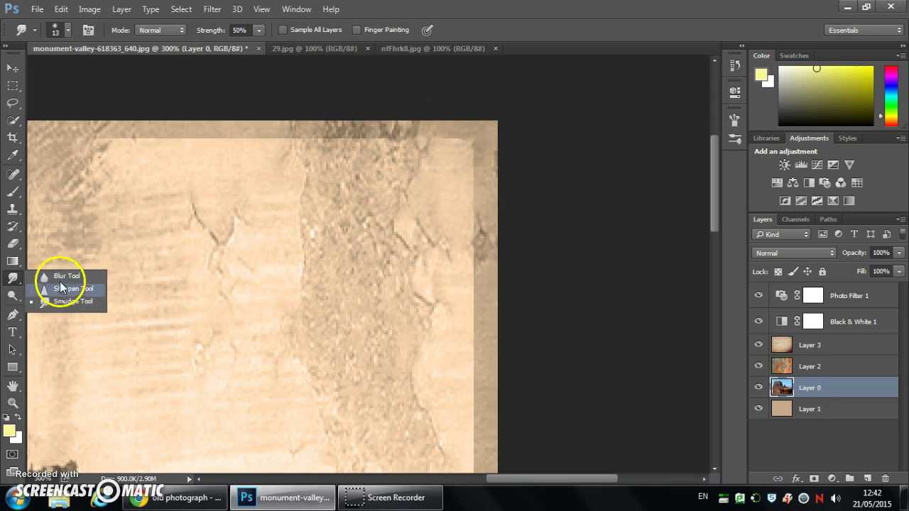
left_click(66, 278)
left_click_drag(476, 177, 472, 312)
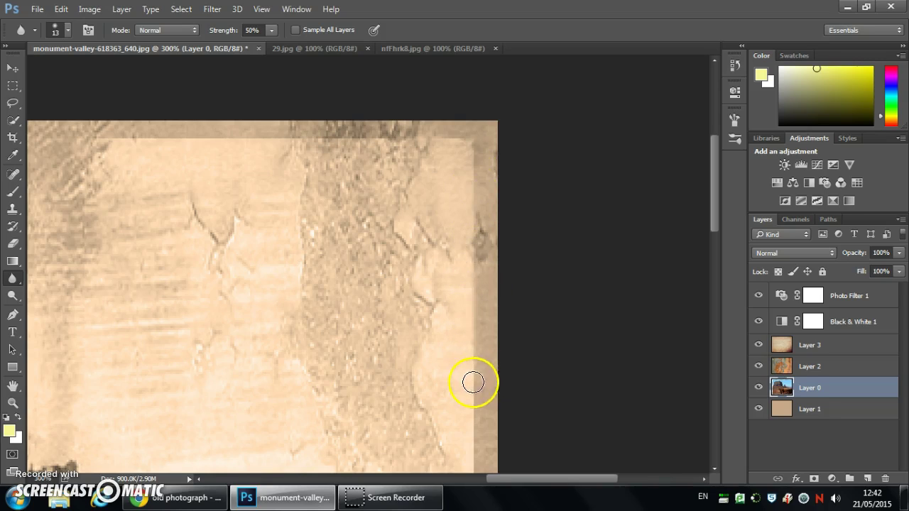
left_click_drag(454, 142, 326, 138)
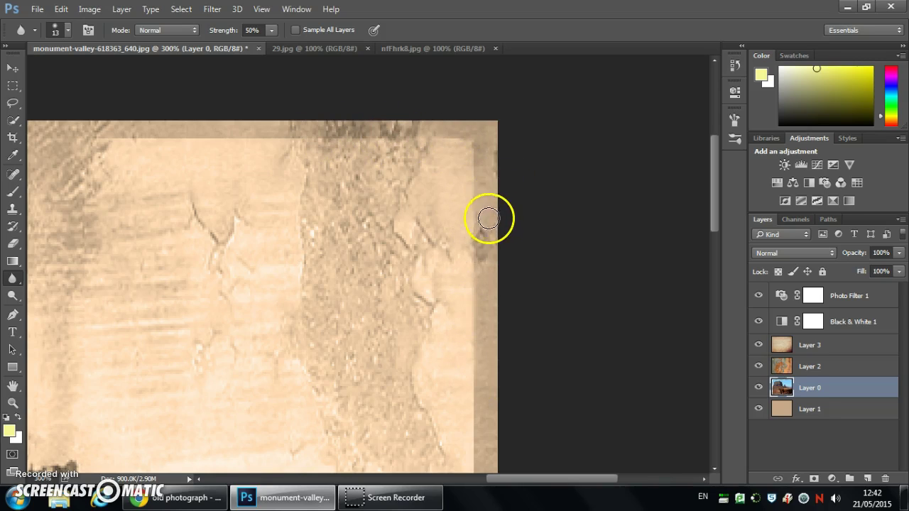
mouse_move(488, 224)
left_mouse_down()
mouse_move(485, 270)
mouse_move(480, 142)
mouse_move(470, 143)
mouse_move(478, 283)
left_mouse_up()
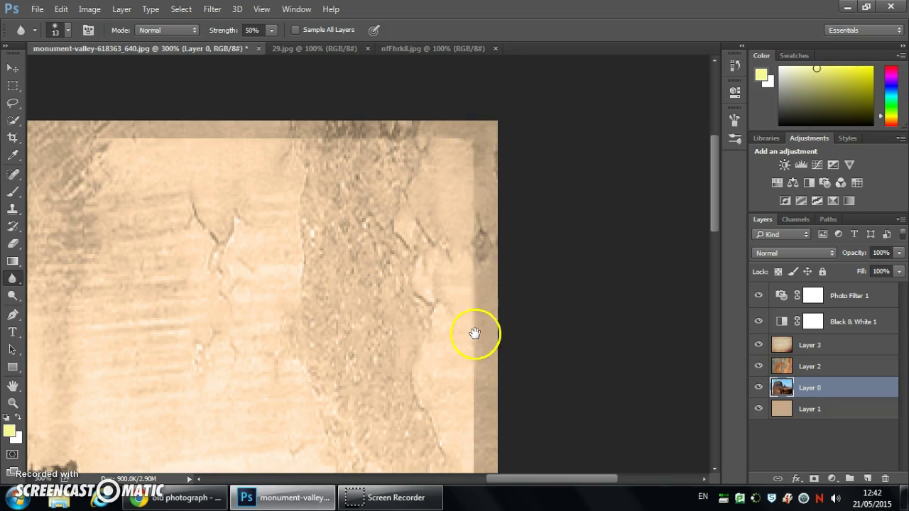
Blur the bottom-right corner and bottom border edge, then return to 100% view.
scroll(481, 309, "down", 10)
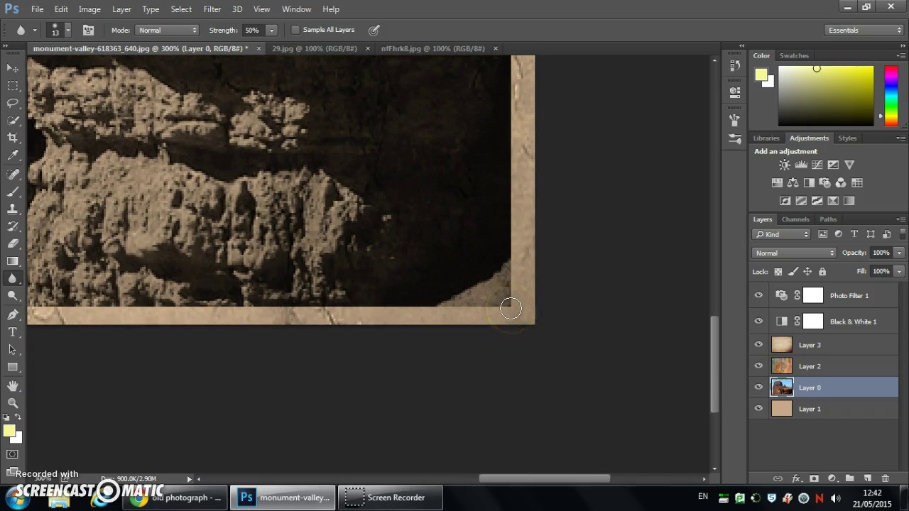
mouse_move(507, 303)
left_mouse_down()
mouse_move(492, 216)
mouse_move(523, 317)
mouse_move(505, 294)
mouse_move(502, 307)
mouse_move(502, 71)
mouse_move(511, 208)
mouse_move(515, 199)
mouse_move(511, 308)
left_mouse_up()
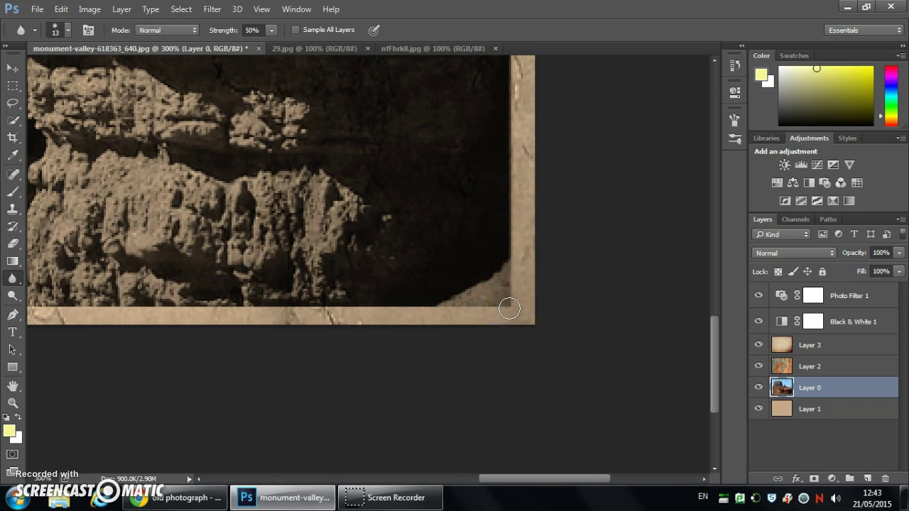
scroll(379, 287, "left", 10)
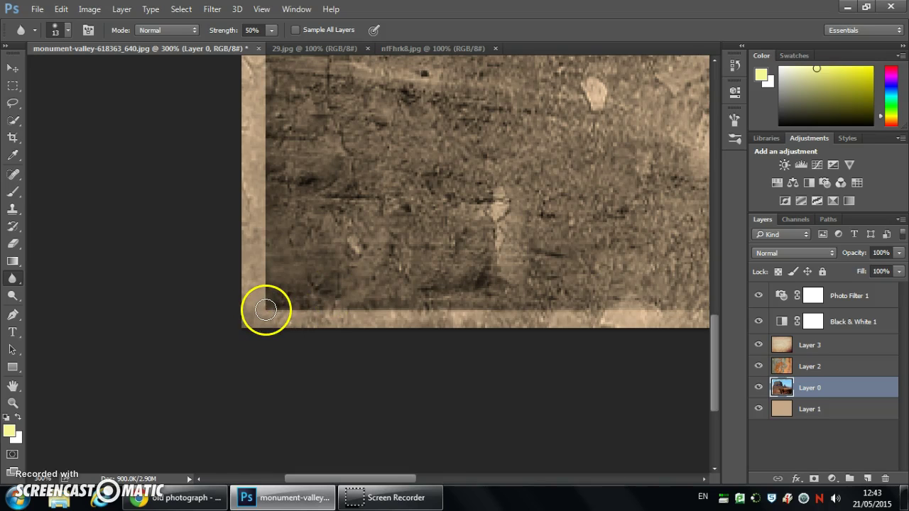
mouse_move(266, 309)
left_mouse_down()
mouse_move(500, 316)
mouse_move(475, 315)
left_mouse_up()
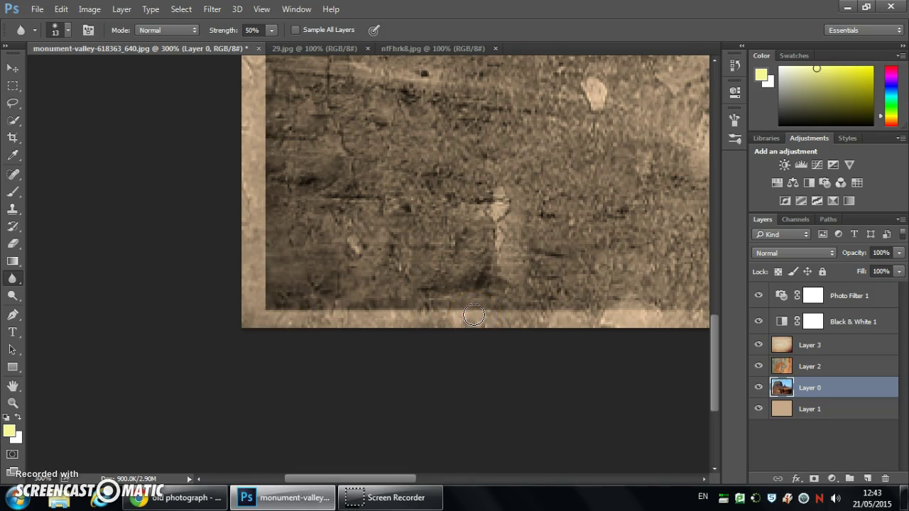
key("ctrl+1")
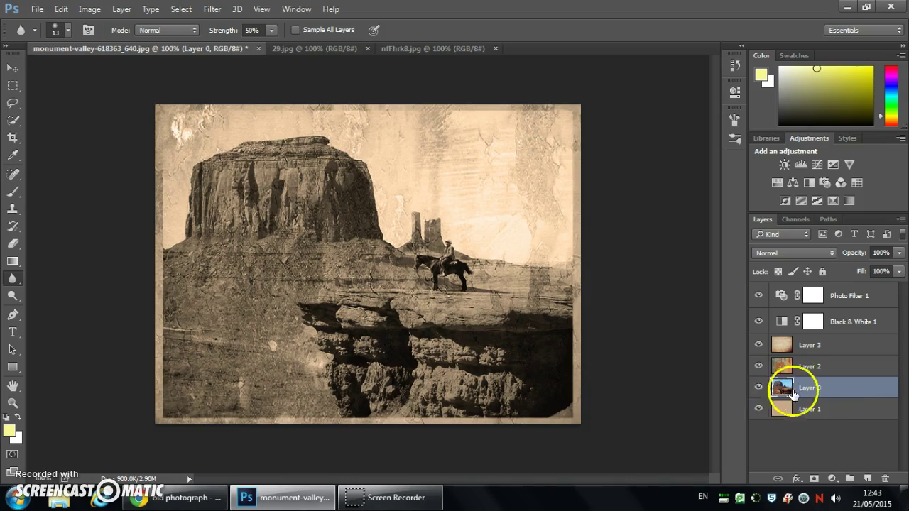
Add a white layer mask to Layer 0 and select the Brush tool.
left_click(814, 479)
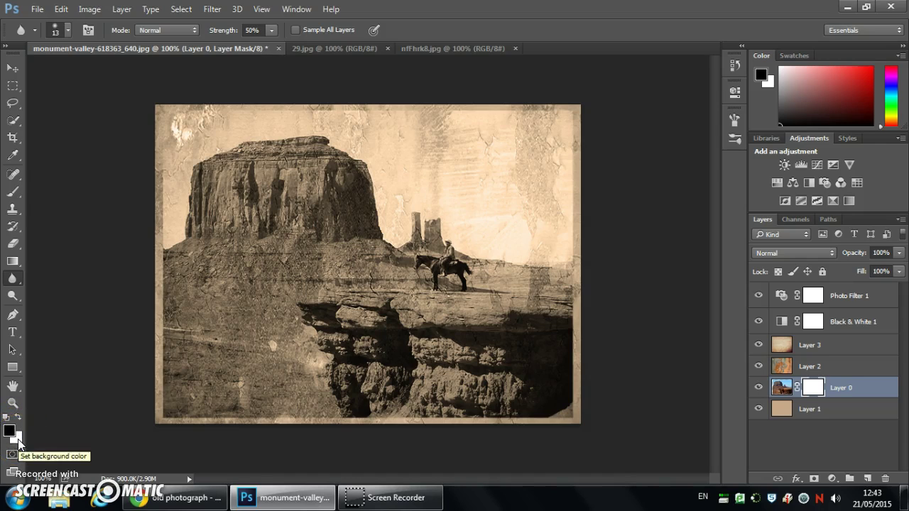
left_click(14, 191)
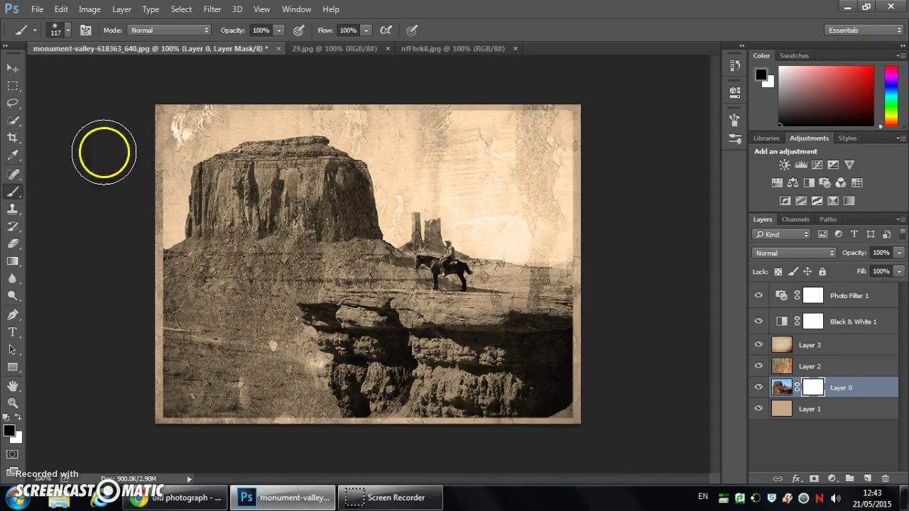
Choose a bristly brush tip with size jitter, 18% angle jitter and 19% roundness jitter.
left_click(298, 10)
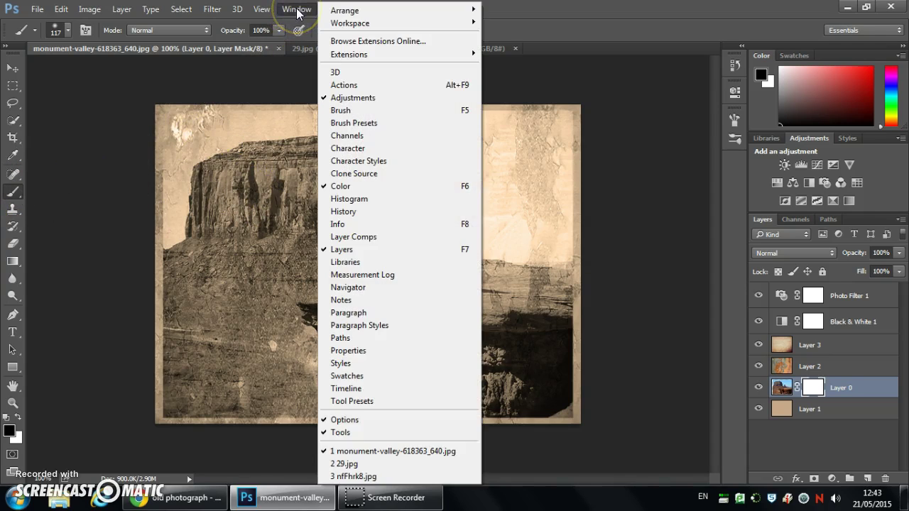
left_click(347, 112)
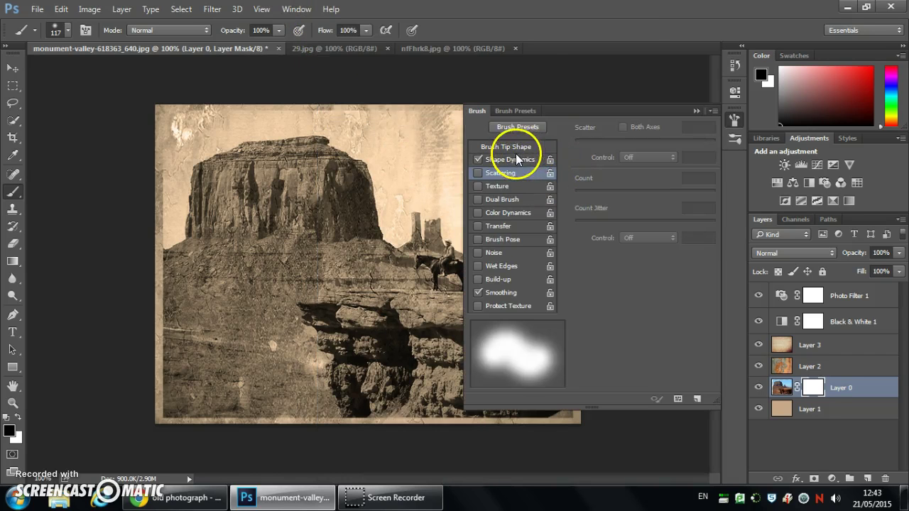
left_click(508, 148)
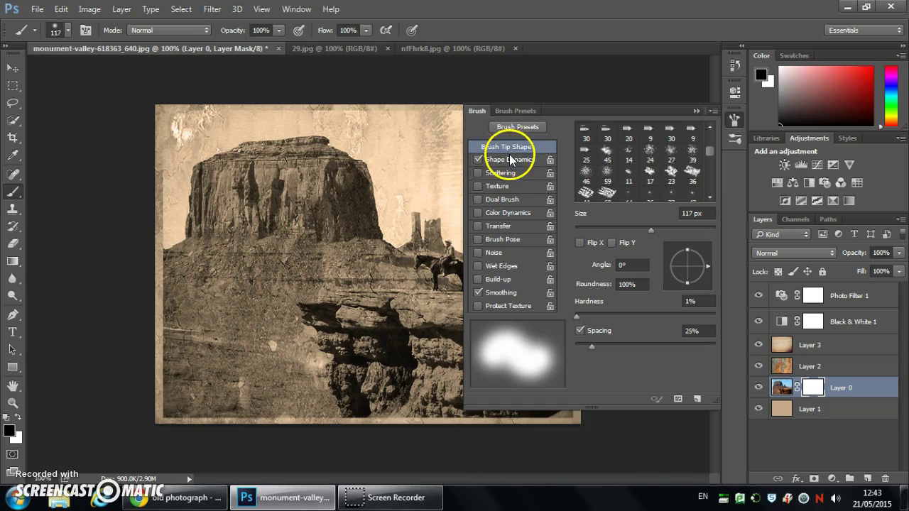
left_click(690, 151)
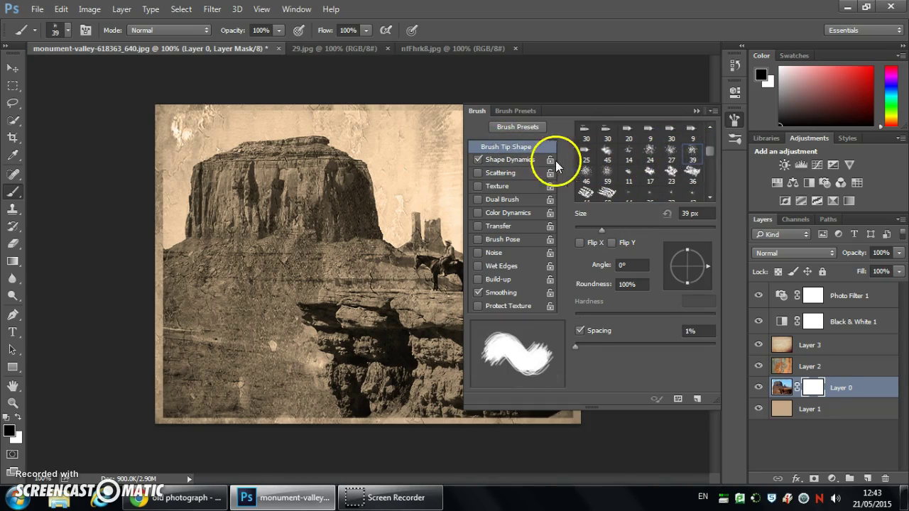
left_click(511, 161)
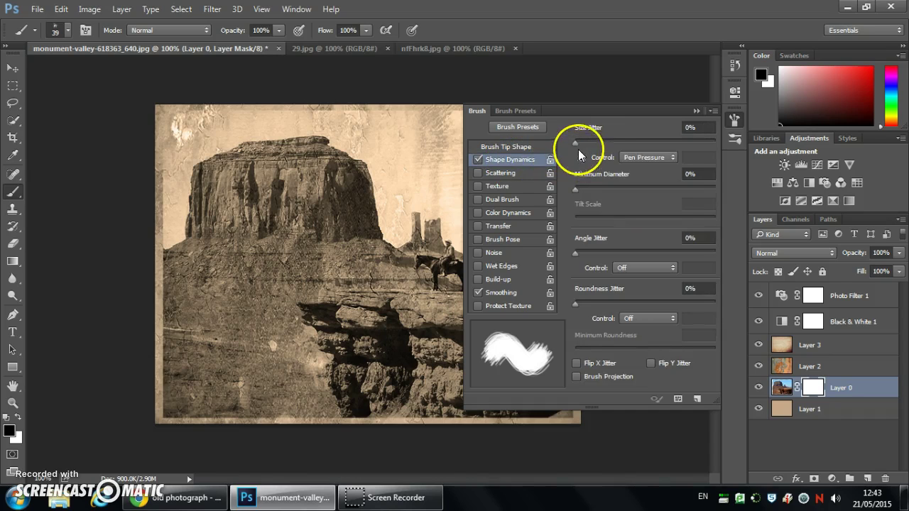
left_click_drag(576, 141, 618, 141)
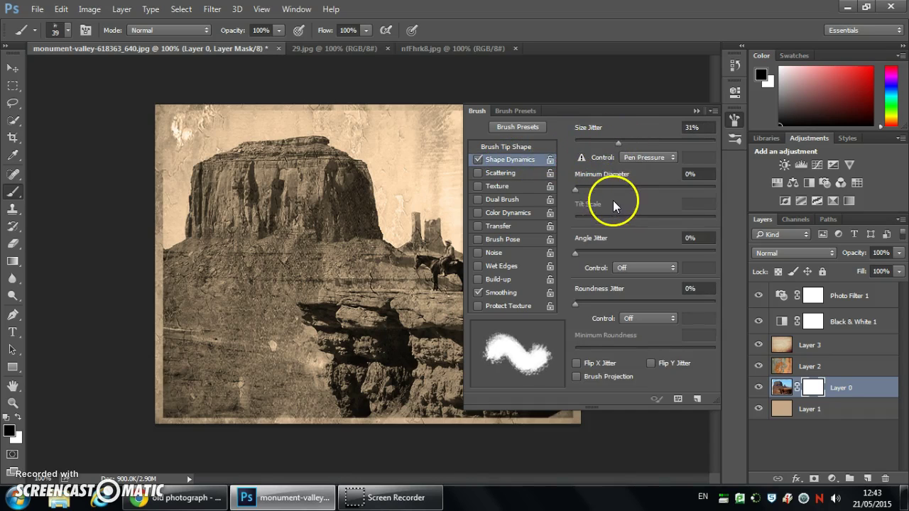
left_click_drag(576, 253, 601, 254)
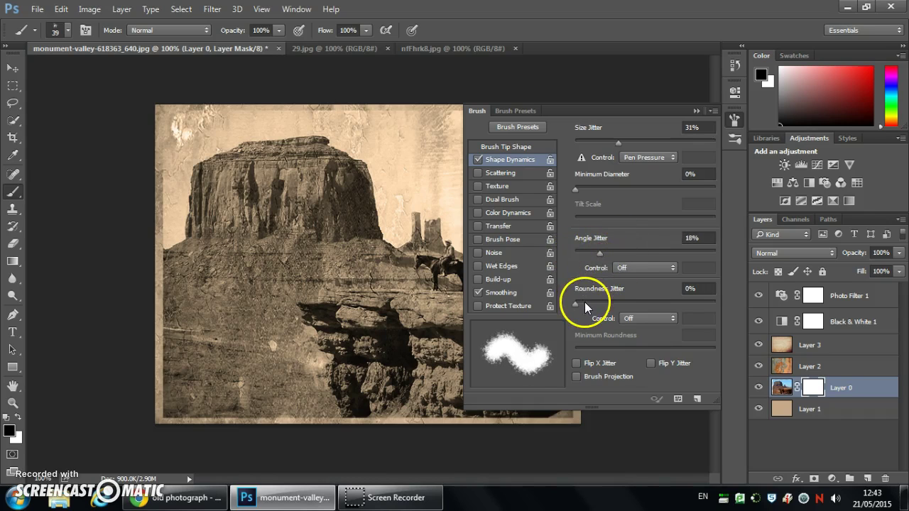
left_click_drag(578, 305, 602, 303)
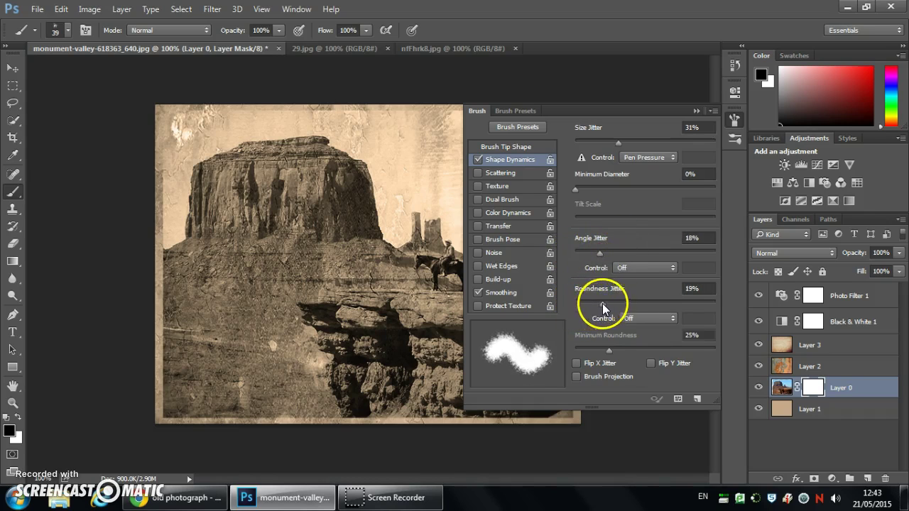
Enable 161% scattering with count 2 and turn on Wet Edges.
left_click(501, 172)
left_click_drag(585, 142, 597, 143)
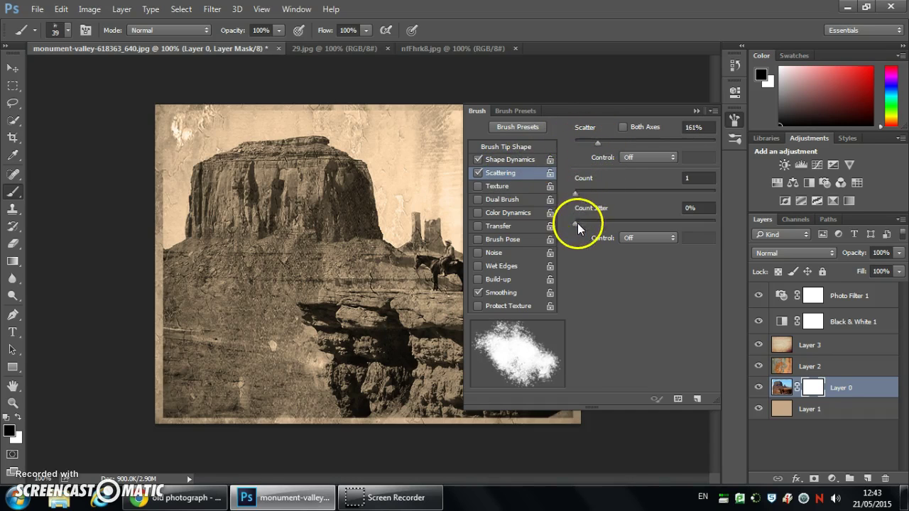
left_click_drag(579, 194, 582, 195)
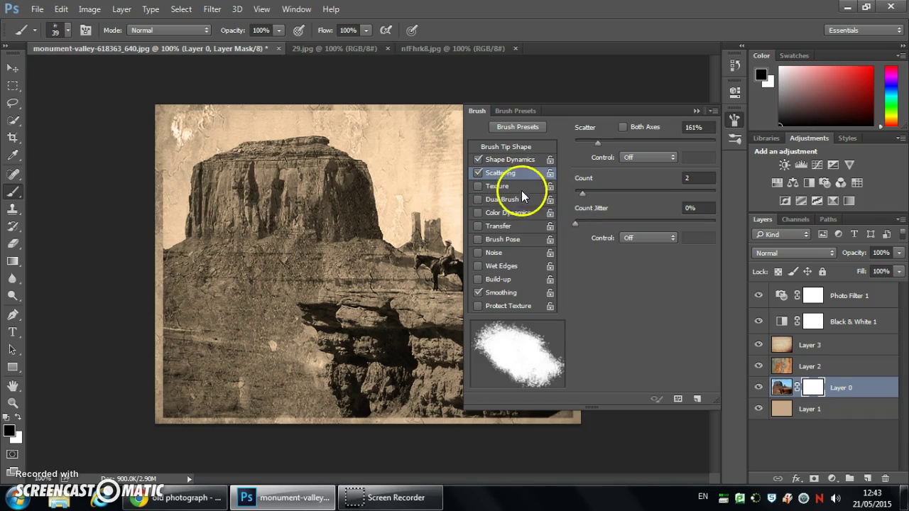
left_click(477, 266)
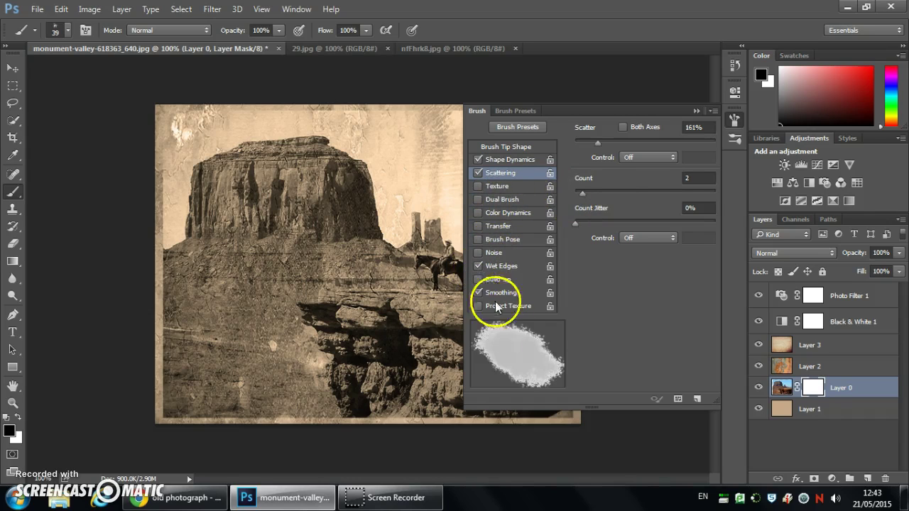
With the custom brush in black, paint wear into Layer 0's mask over the upper-right sky and the right and top edges.
left_click(696, 111)
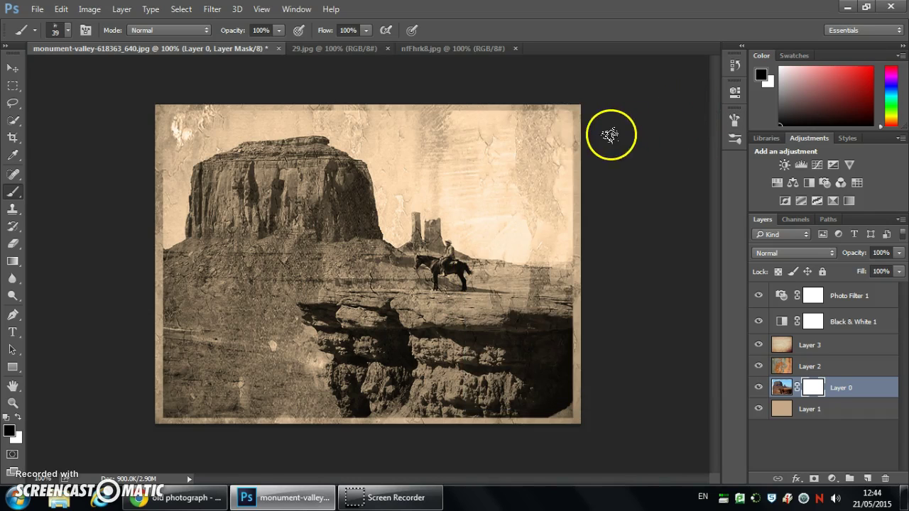
mouse_move(565, 113)
left_mouse_down()
mouse_move(445, 106)
mouse_move(546, 132)
left_mouse_up()
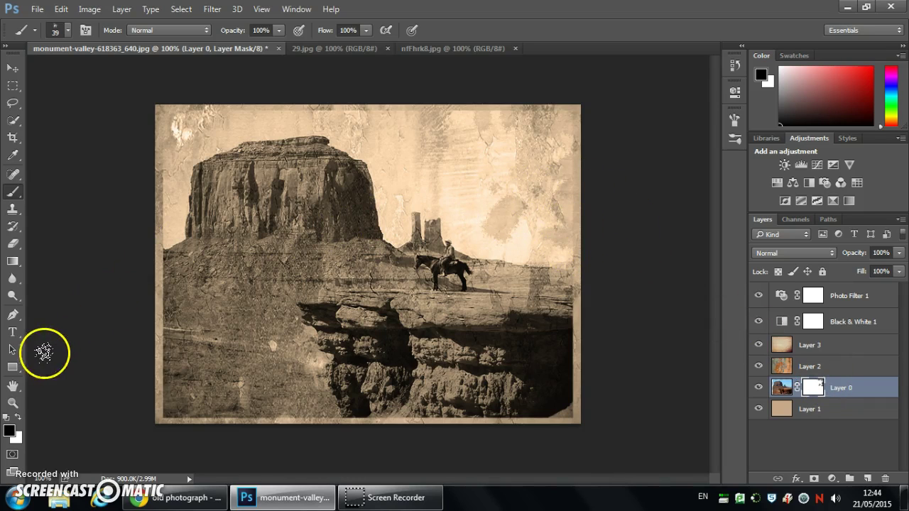
left_click(18, 419)
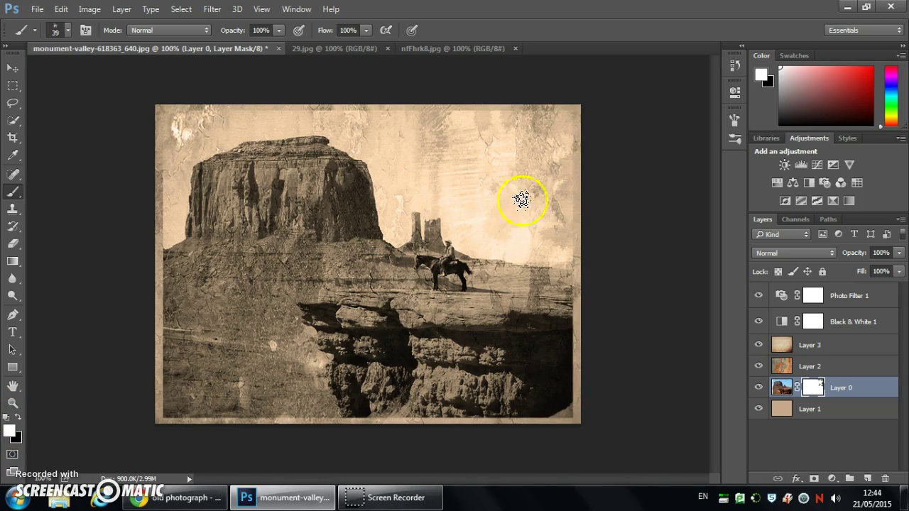
left_click(19, 418)
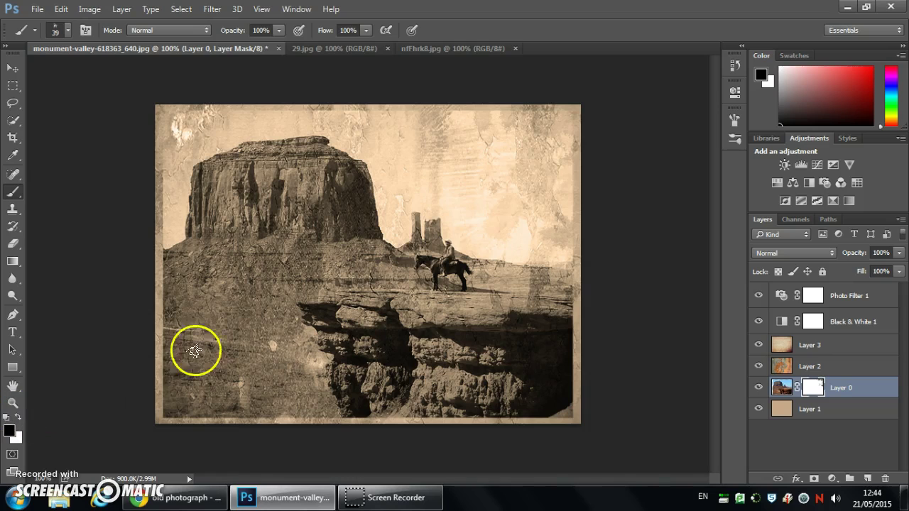
mouse_move(576, 181)
left_mouse_down()
mouse_move(553, 184)
mouse_move(562, 156)
mouse_move(543, 111)
mouse_move(138, 116)
mouse_move(164, 142)
mouse_move(183, 268)
mouse_move(147, 317)
mouse_move(170, 334)
mouse_move(192, 386)
left_mouse_up()
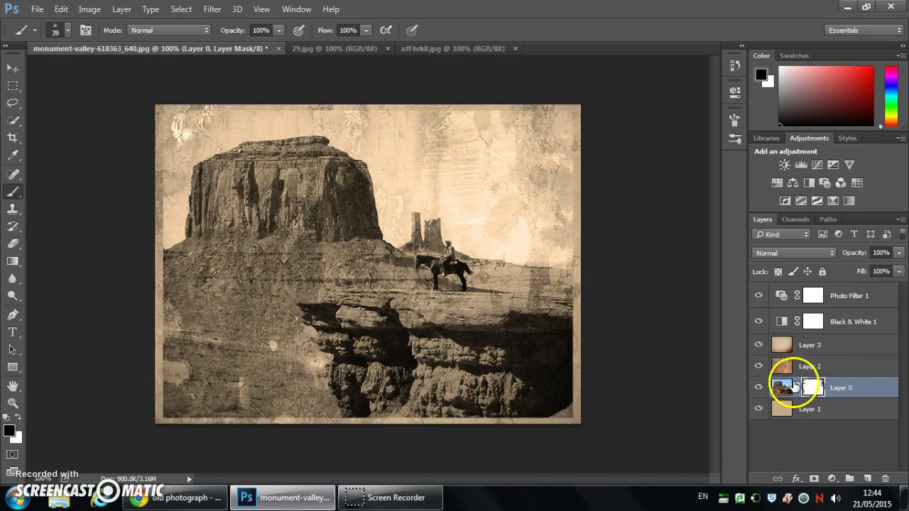
On Layer 0's image, burn darker streaks across the upper-right sky with the Burn tool (Midtones, 50%).
left_click(781, 387)
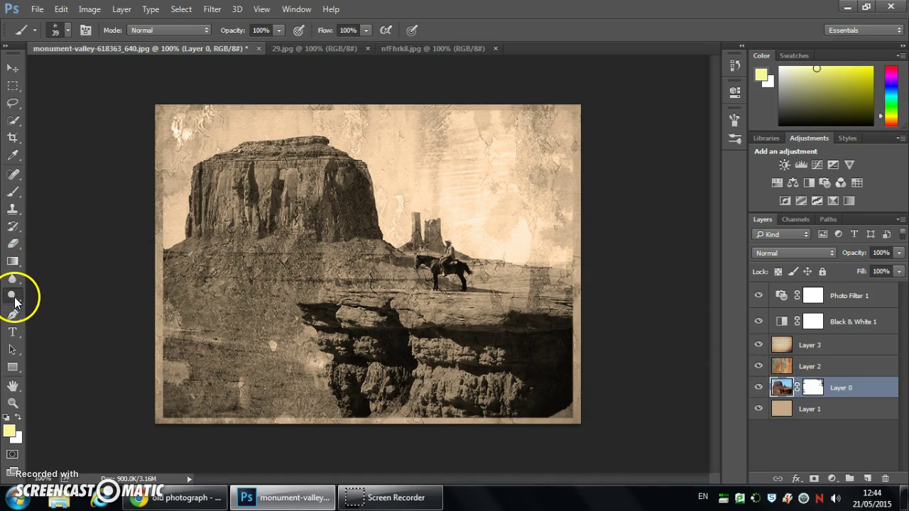
left_click_drag(16, 302, 67, 304)
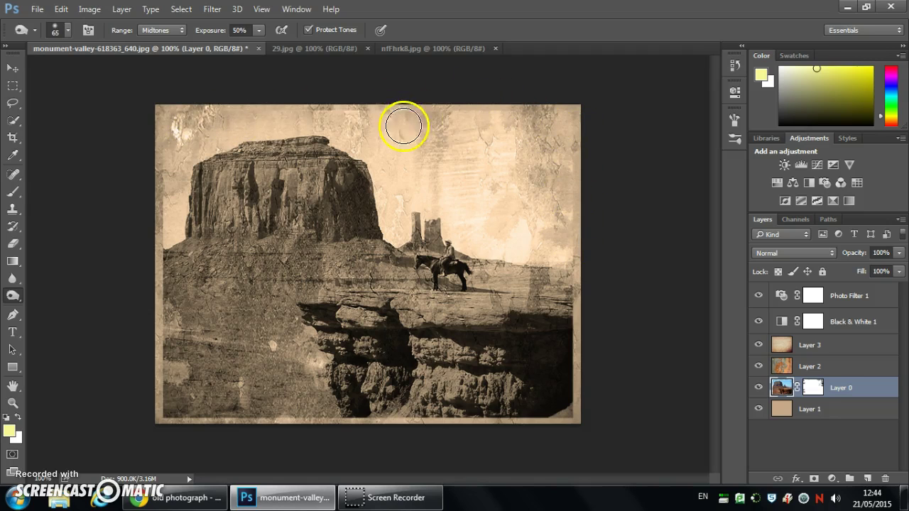
mouse_move(407, 126)
left_mouse_down()
mouse_move(459, 138)
mouse_move(507, 184)
mouse_move(491, 154)
mouse_move(481, 167)
mouse_move(462, 142)
mouse_move(493, 121)
mouse_move(518, 135)
mouse_move(493, 226)
mouse_move(464, 233)
mouse_move(510, 246)
mouse_move(399, 214)
mouse_move(442, 222)
mouse_move(488, 277)
mouse_move(463, 240)
mouse_move(517, 251)
mouse_move(517, 277)
mouse_move(507, 201)
mouse_move(545, 237)
mouse_move(570, 145)
mouse_move(558, 150)
mouse_move(579, 163)
left_mouse_up()
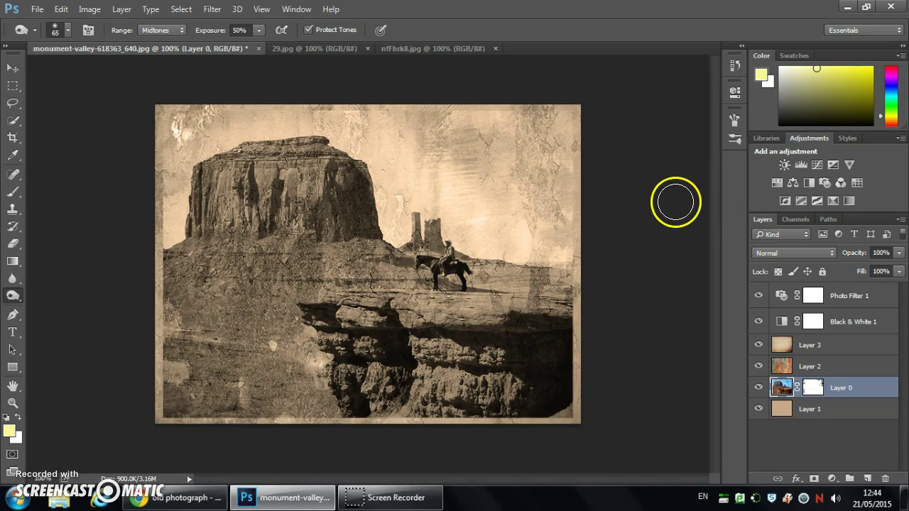